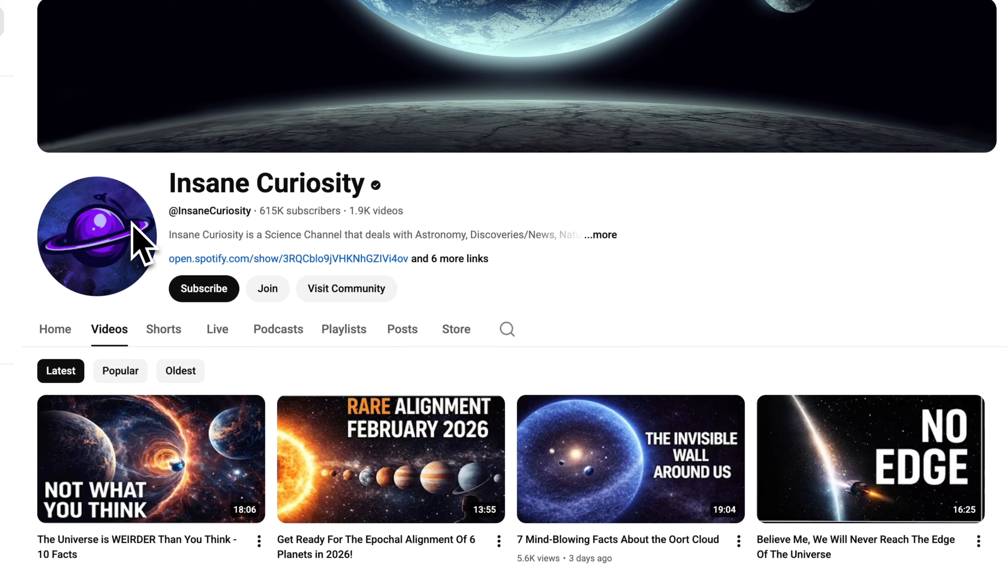
# Browse the Insane Curiosity channel's latest videos and preview the London history Shorts
pyautogui.scroll(-5, 317, 277)
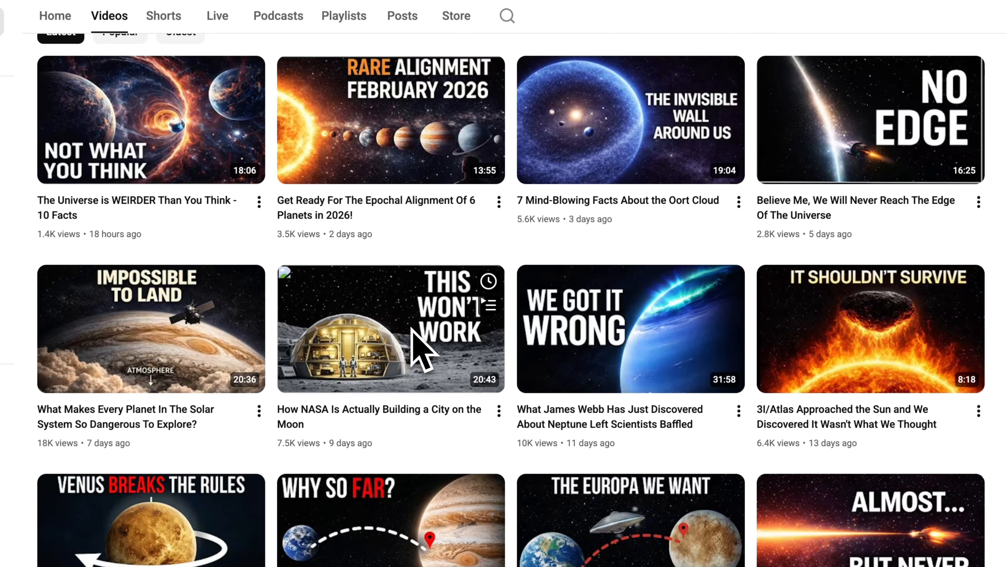
pyautogui.scroll(-3, 411, 328)
pyautogui.scroll(-6, 558, 416)
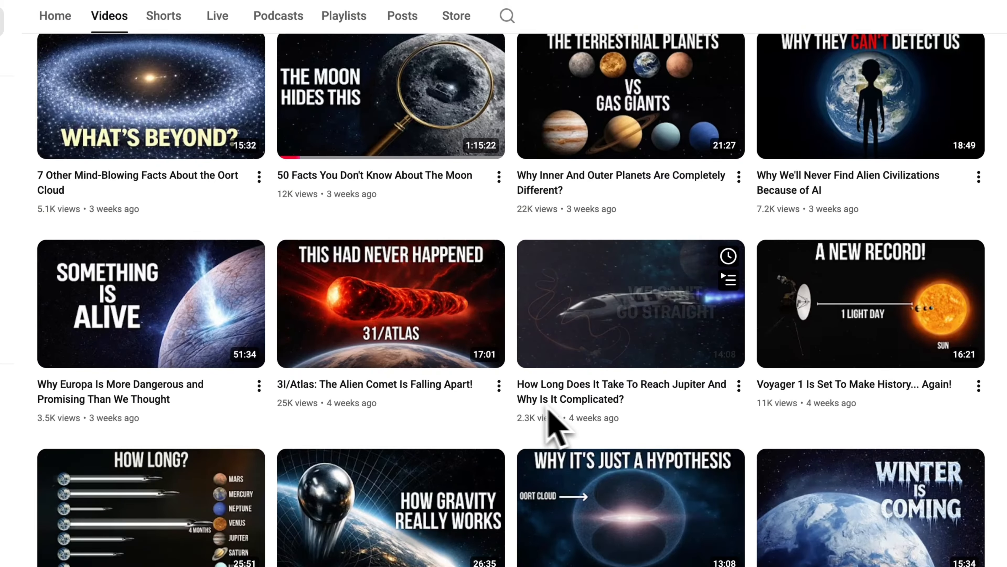
pyautogui.scroll(-3, 517, 412)
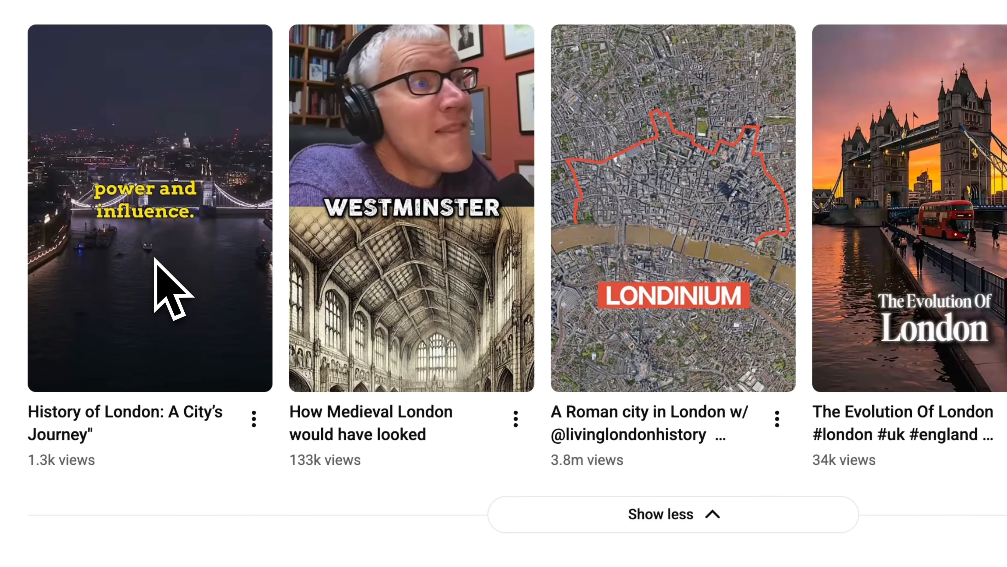
pyautogui.moveTo(154, 258)
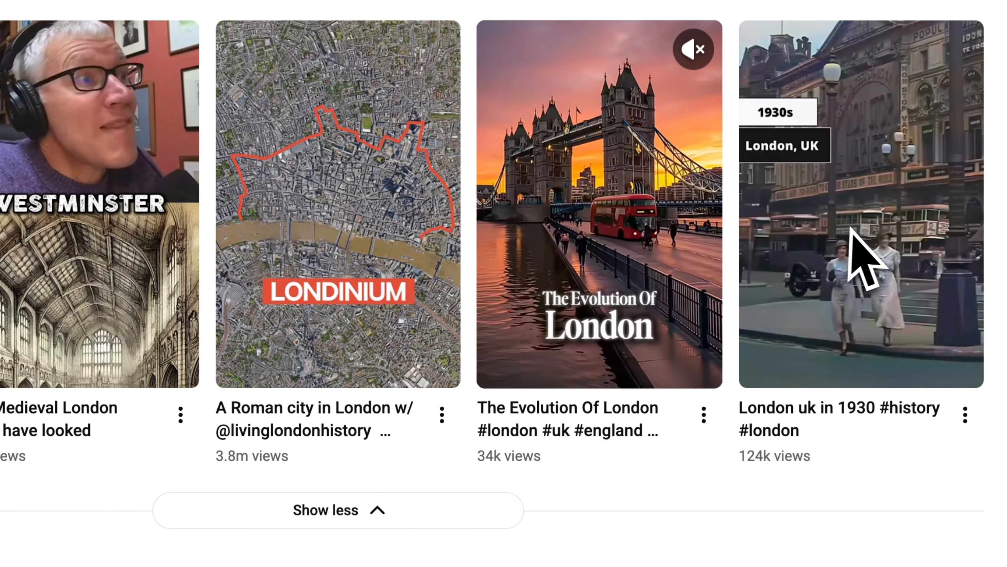
pyautogui.moveTo(853, 229)
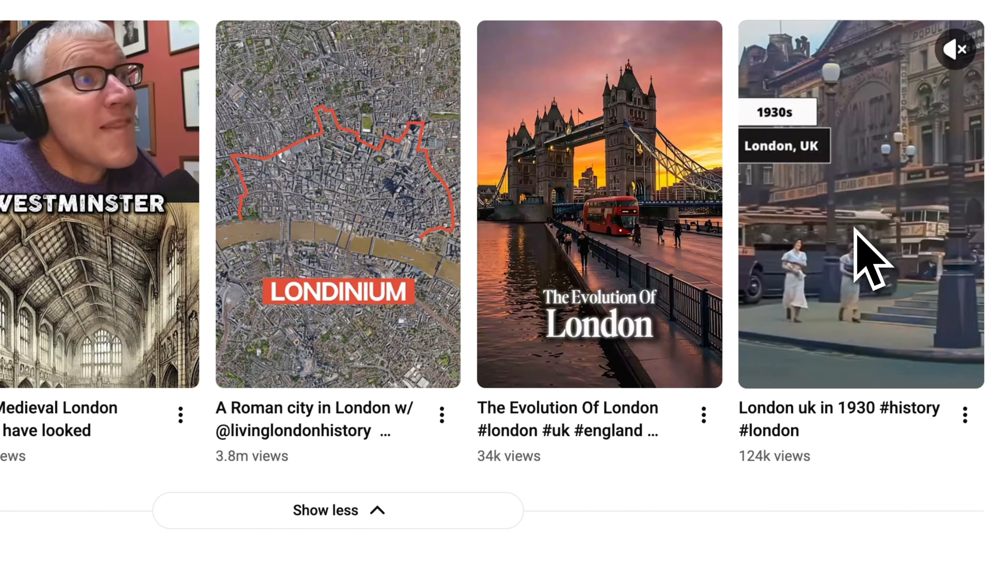
pyautogui.moveTo(166, 177); pyautogui.dragTo(710, 178)
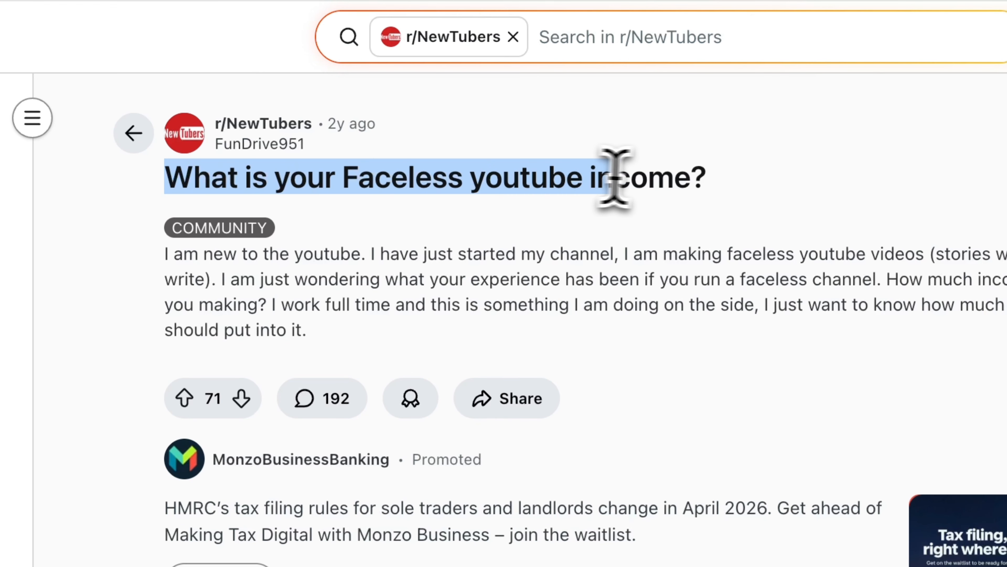
# Read the r/NewTubers comments about monthly YouTube income and highlight the statements on earnings and faceless content
pyautogui.scroll(-5, 654, 519)
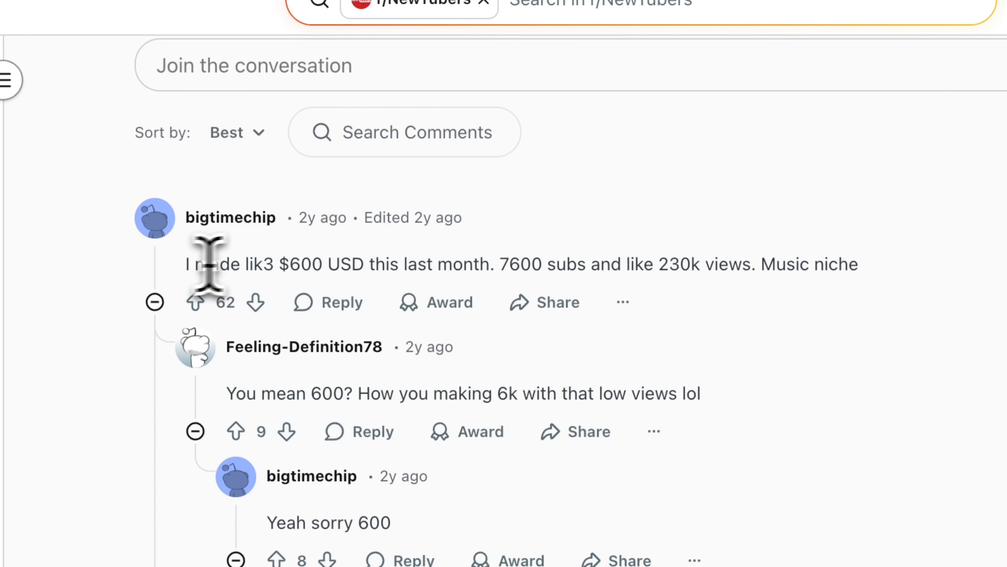
pyautogui.moveTo(191, 264); pyautogui.dragTo(479, 263)
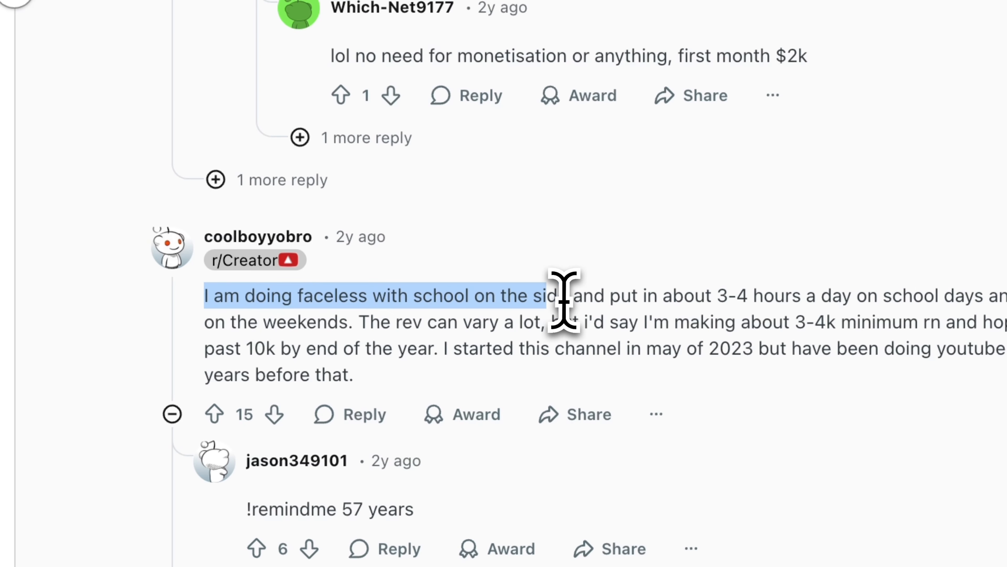
pyautogui.moveTo(564, 301); pyautogui.dragTo(569, 302)
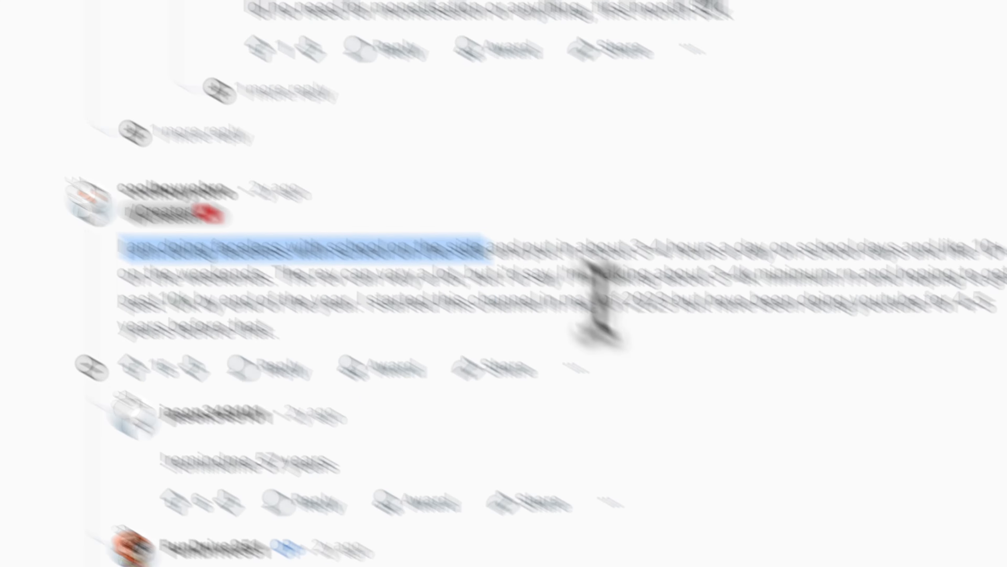
pyautogui.click(681, 330)
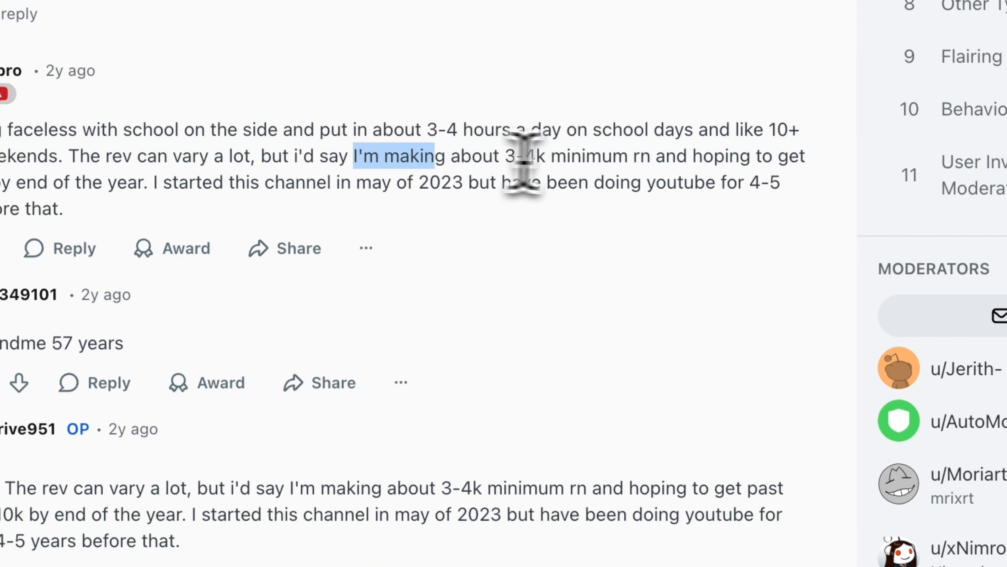
pyautogui.moveTo(524, 163); pyautogui.dragTo(664, 167)
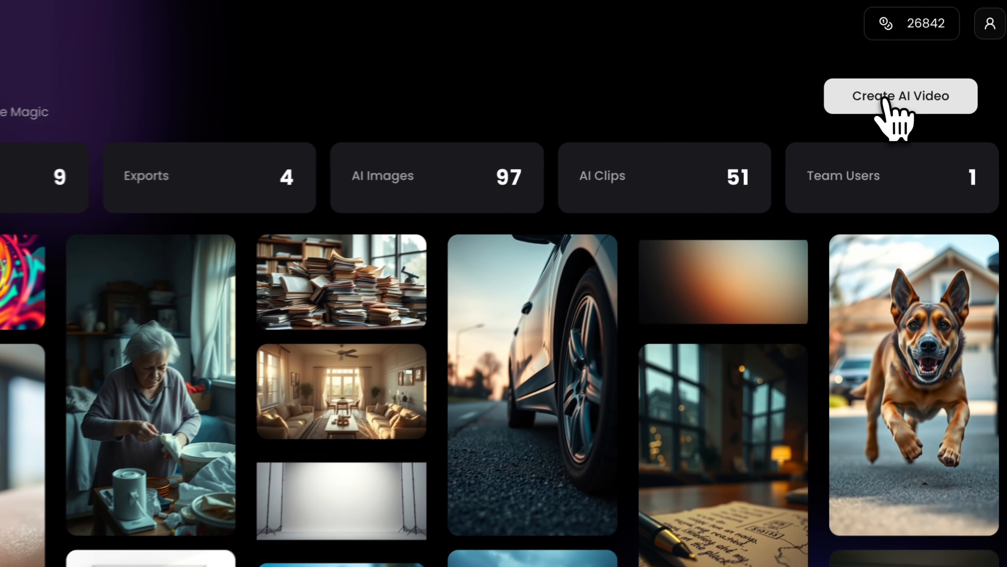
# Start a new AI video with the prompt "Create a video about the great fire of London in 1666. The video should have old 17th century style visuals."
pyautogui.click(885, 104)
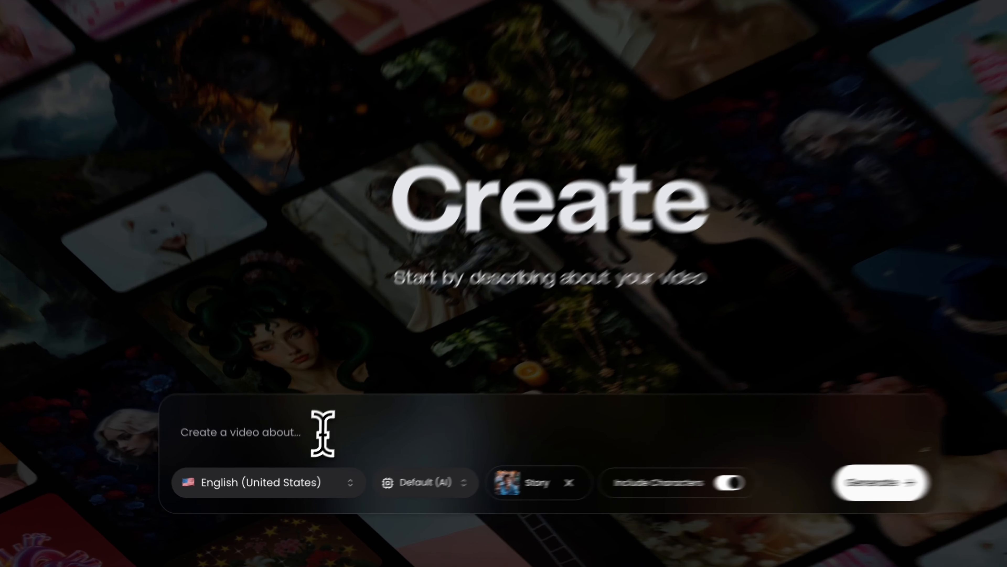
pyautogui.click(311, 449)
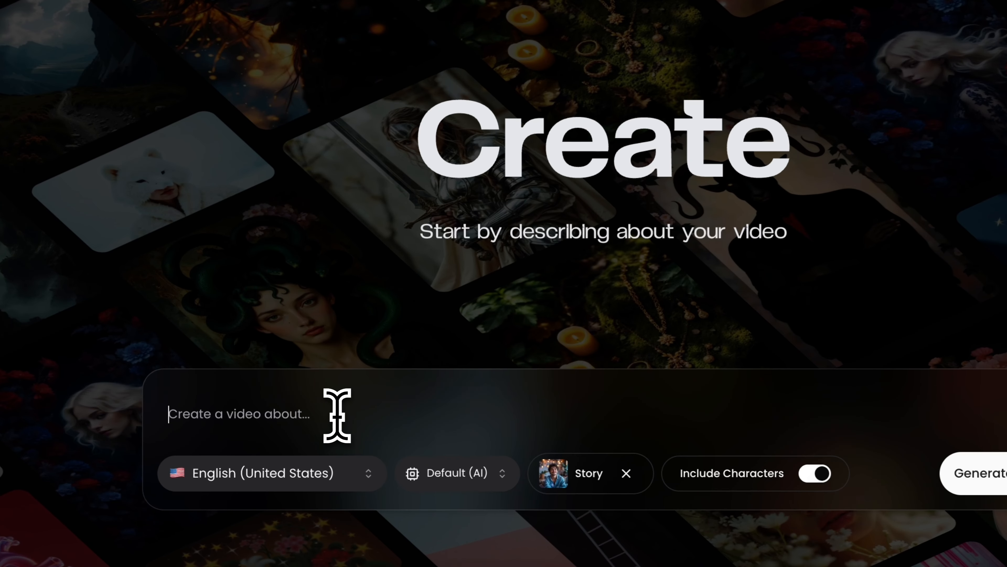
pyautogui.write('Create a video about the great fire of London in 1666. The video should have old 17th century style visuals.')
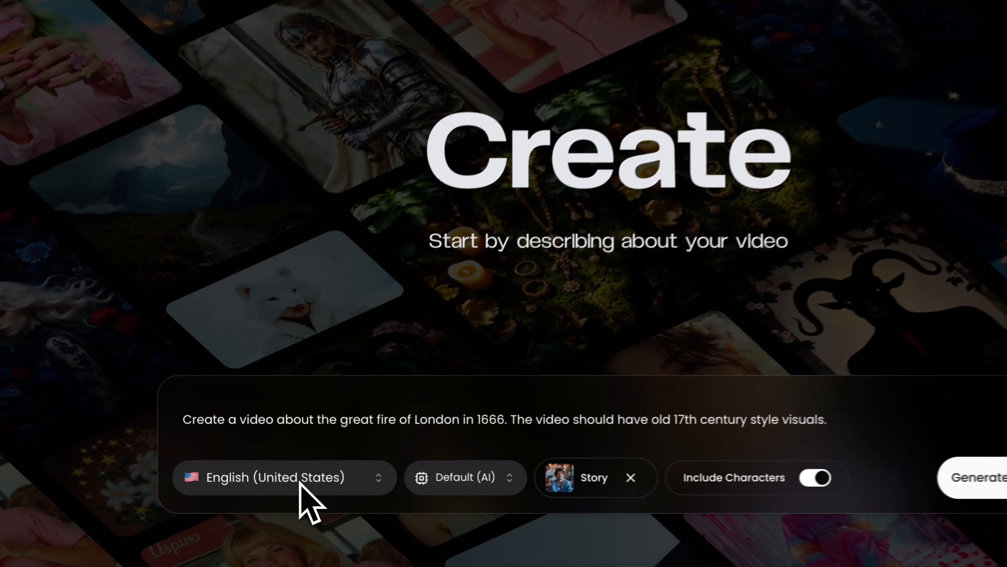
# Set the video language to English (United Kingdom) and keep Default (AI) as the media source
pyautogui.click(279, 491)
pyautogui.click(304, 204)
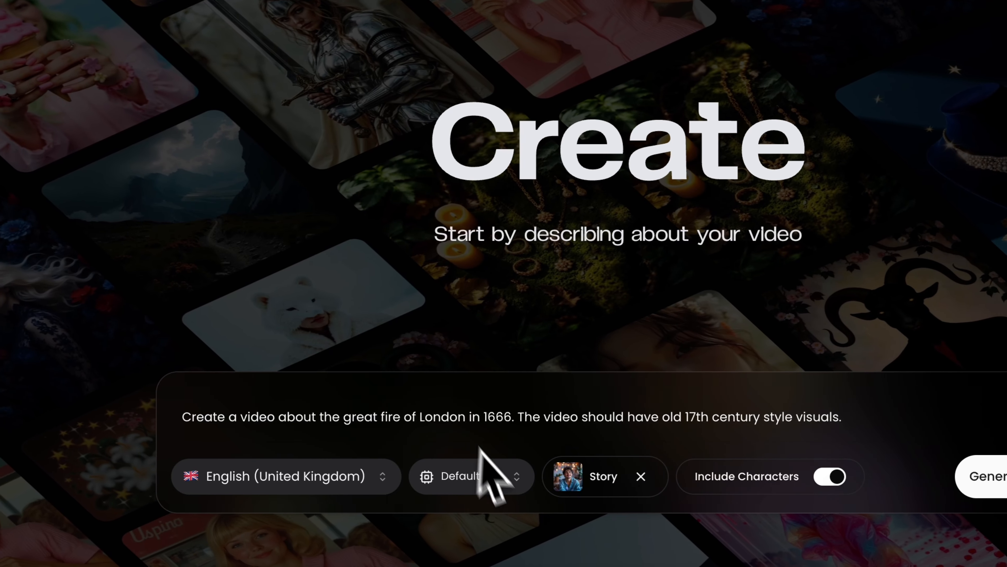
pyautogui.click(484, 482)
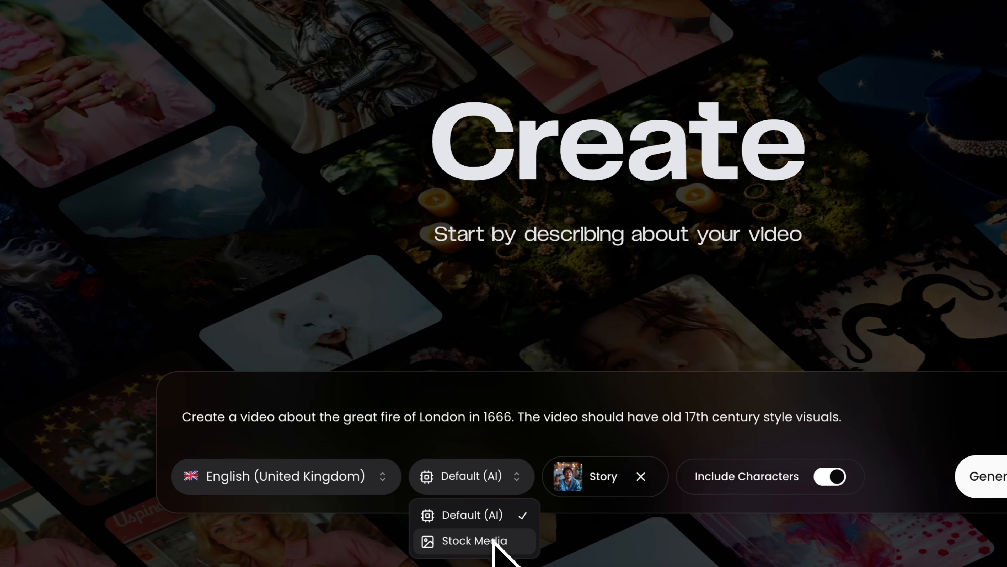
pyautogui.click(461, 515)
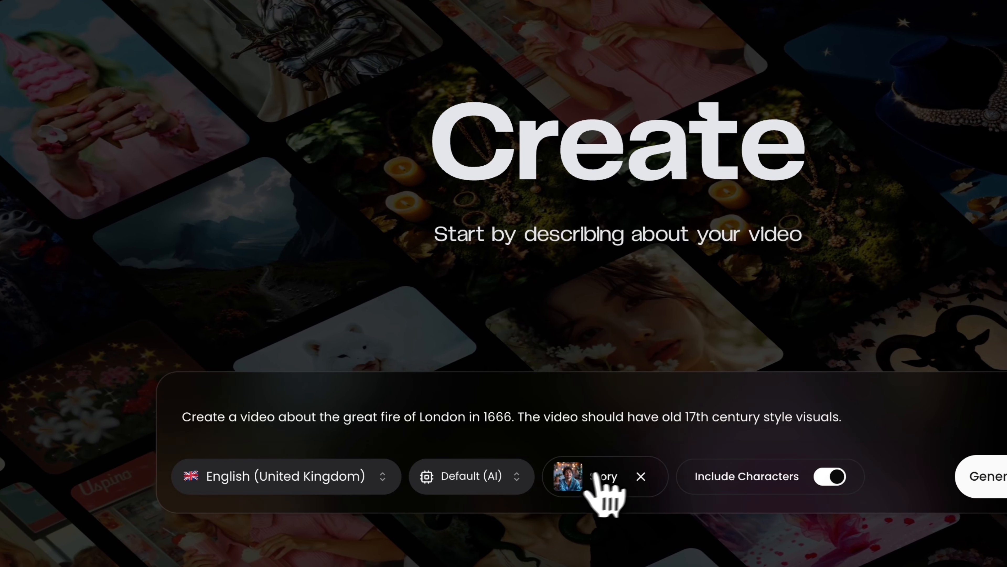
# Keep the Story video type, exclude characters, and generate the video outline
pyautogui.click(611, 479)
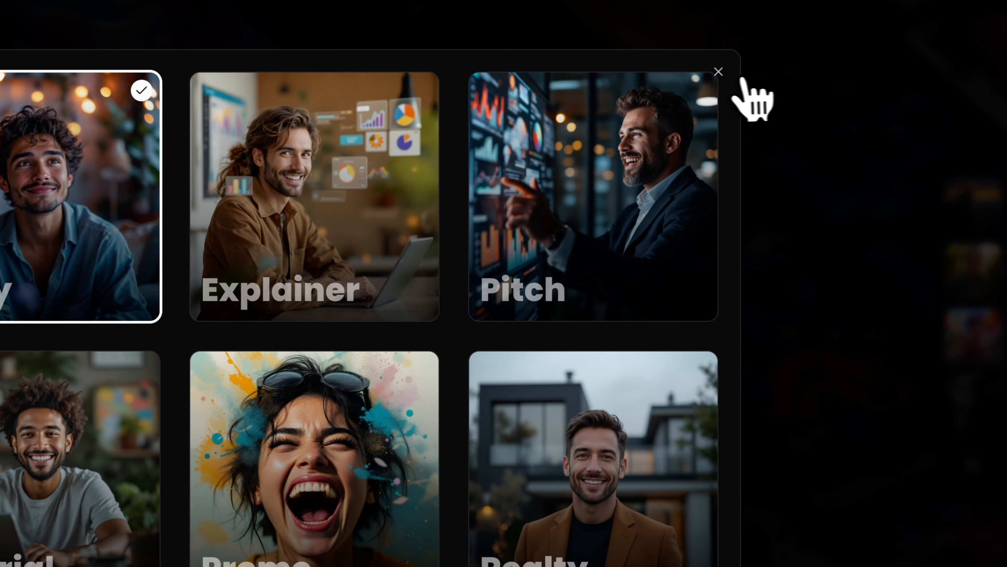
pyautogui.click(718, 72)
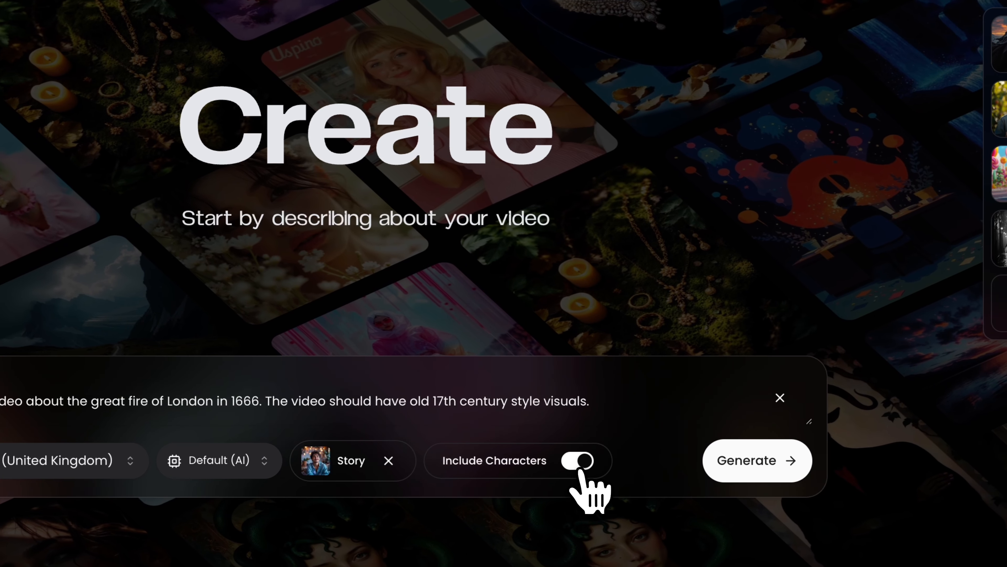
pyautogui.click(579, 463)
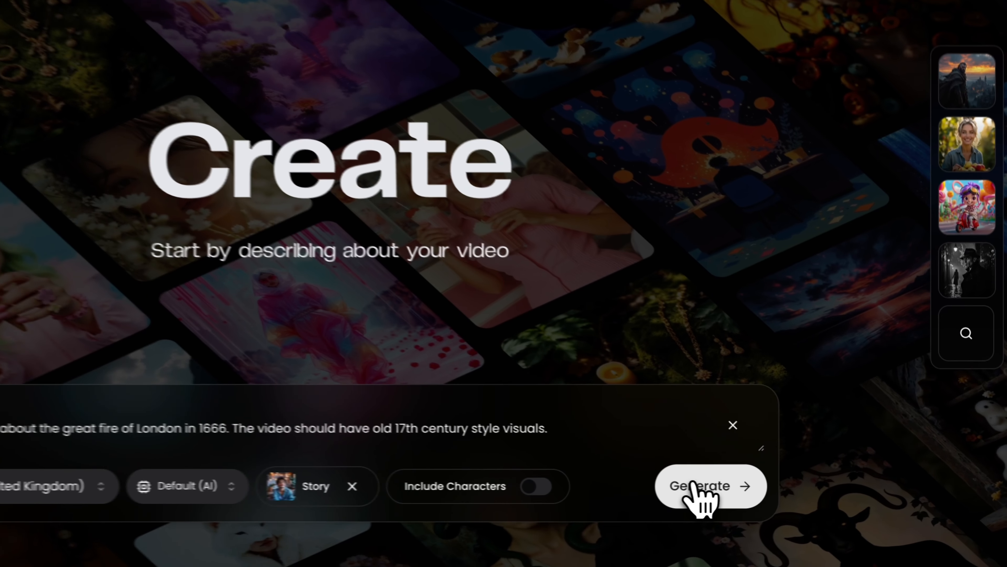
pyautogui.click(778, 491)
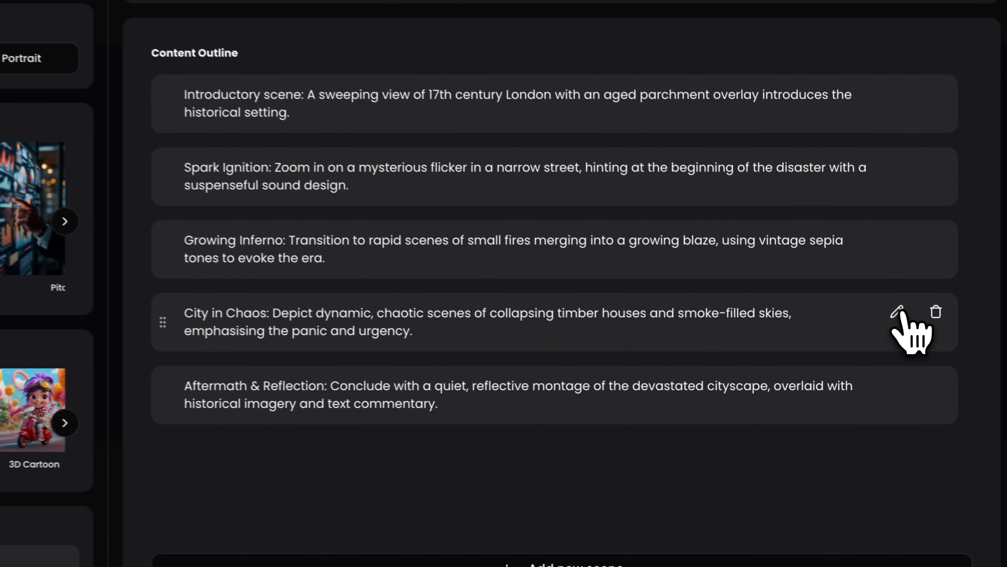
# Open the City in Chaos scene's outline text for editing, select part of it, and close the editor
pyautogui.click(924, 338)
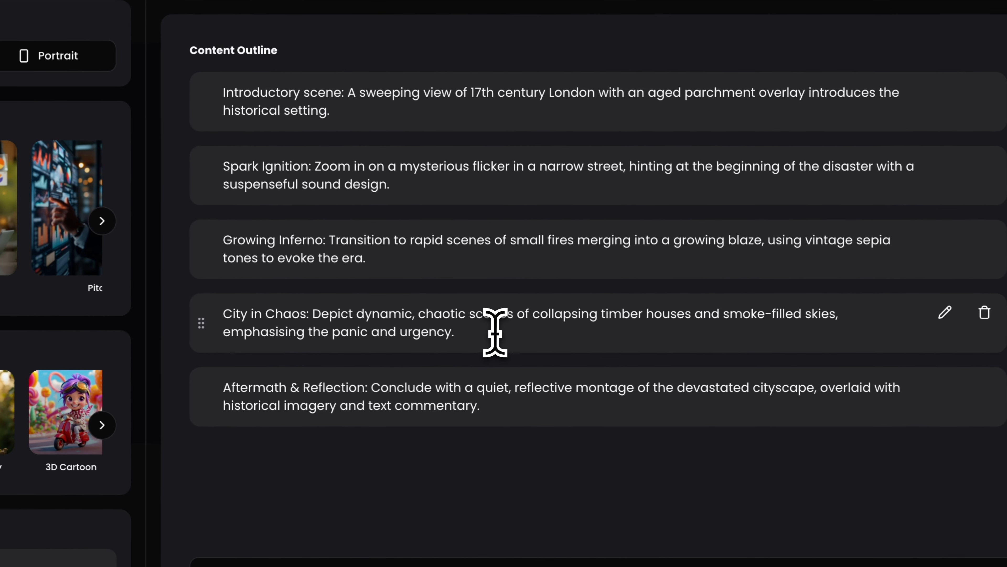
pyautogui.moveTo(445, 317); pyautogui.dragTo(950, 313)
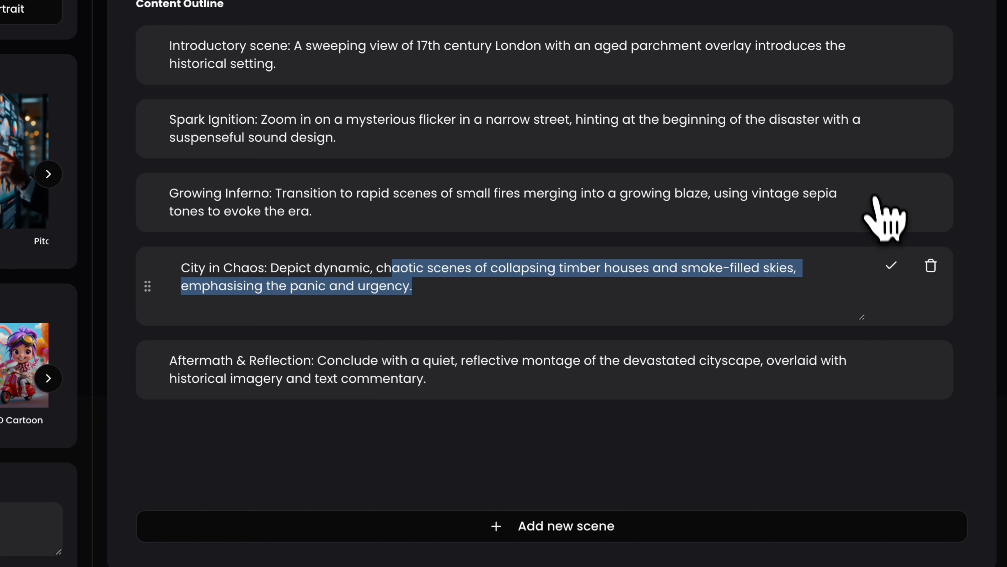
pyautogui.click(892, 265)
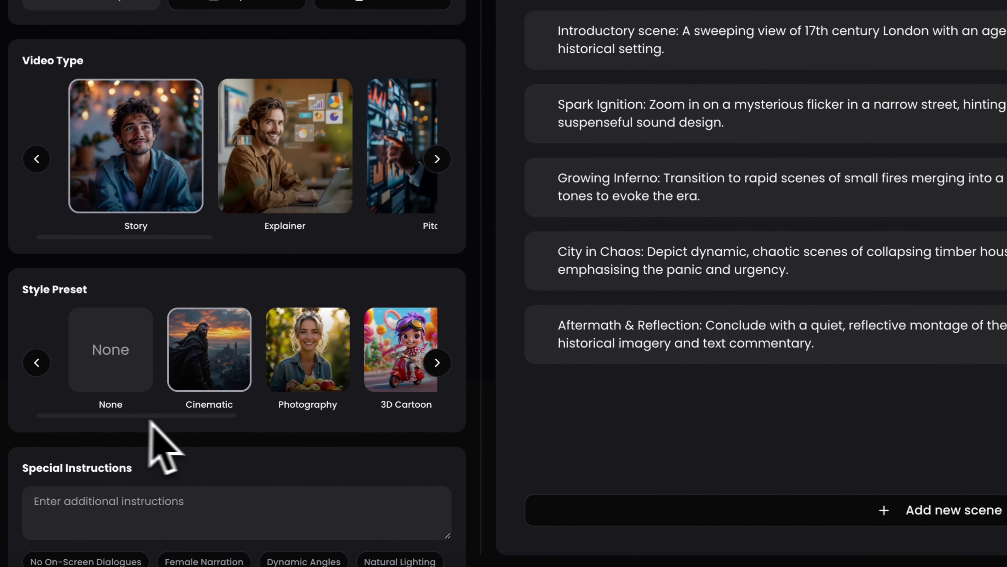
# Keep the Cinematic style preset after checking the other presets and special instructions, and continue to the scene storyboard
pyautogui.hscroll(5, 243, 417)
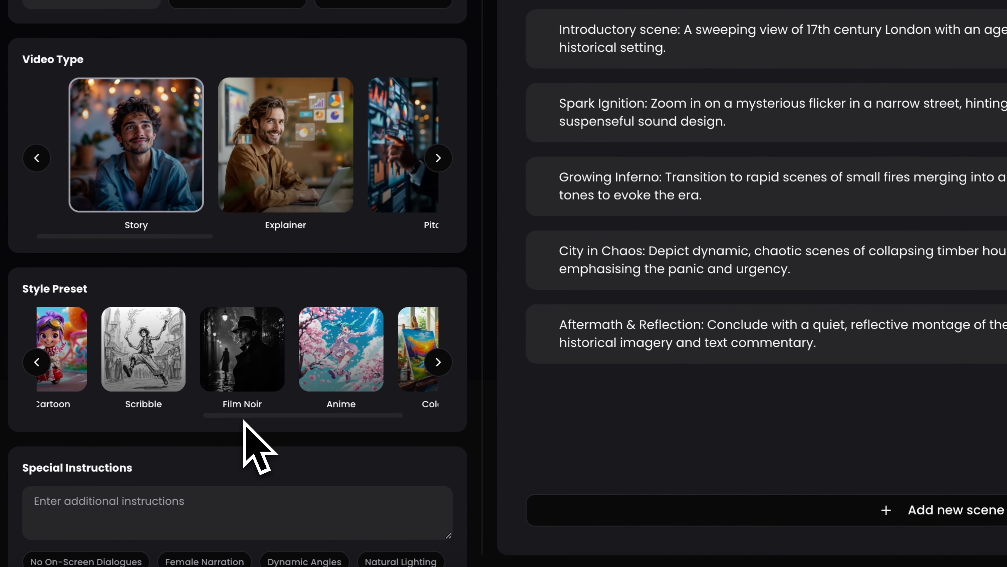
pyautogui.hscroll(-3, 240, 420)
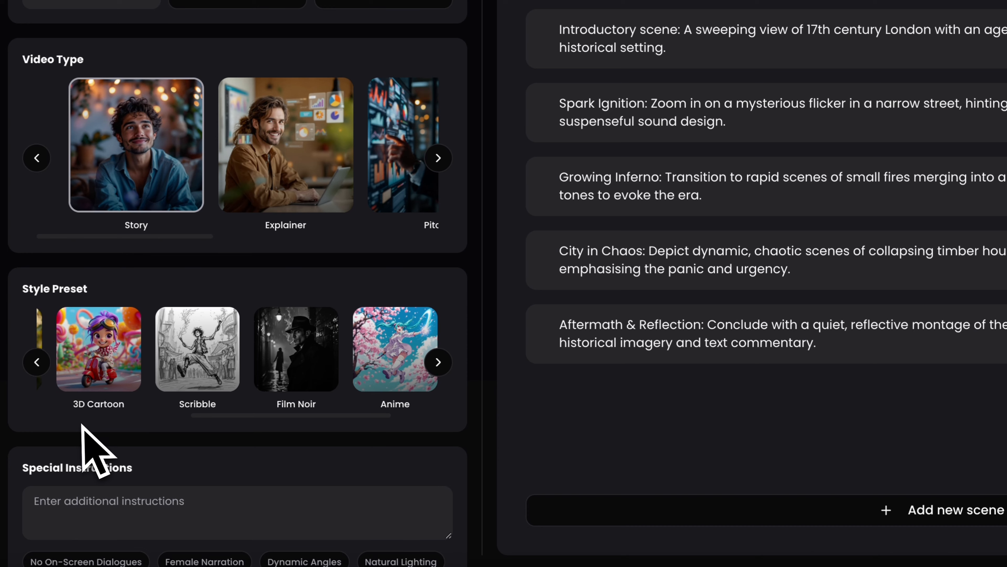
pyautogui.hscroll(-2, 83, 449)
pyautogui.hscroll(-3, 83, 429)
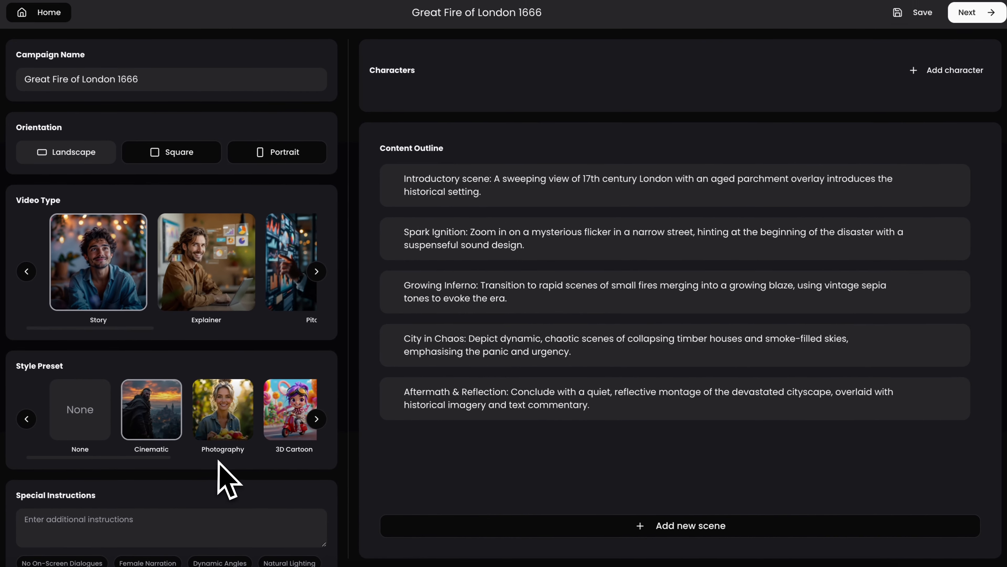
pyautogui.scroll(-1, 248, 531)
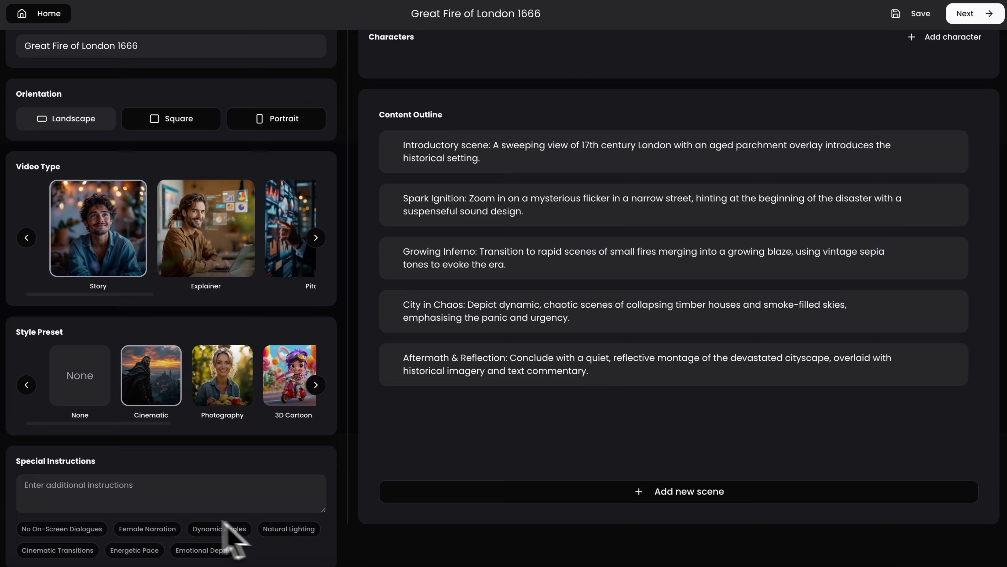
pyautogui.click(161, 529)
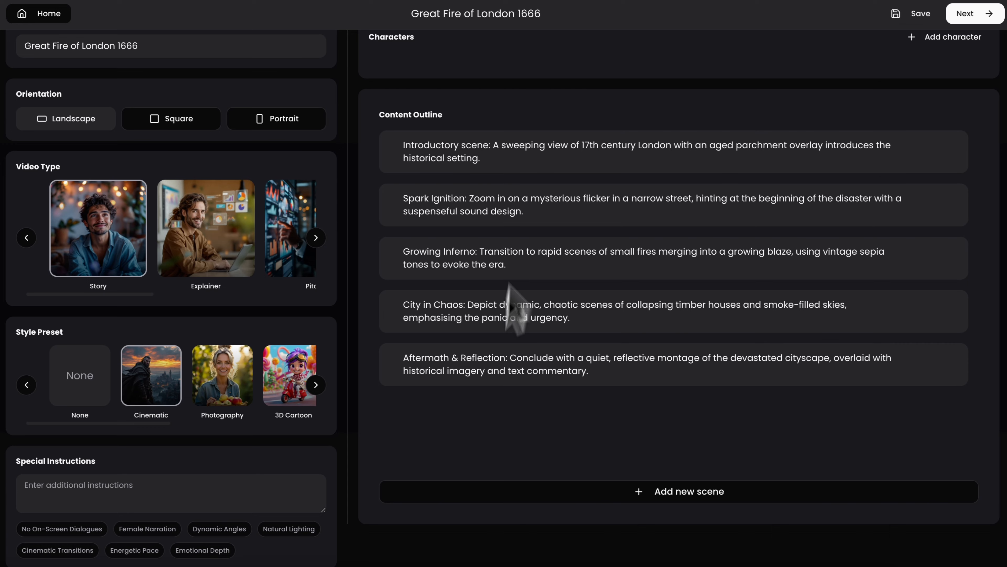
pyautogui.scroll(1, 516, 107)
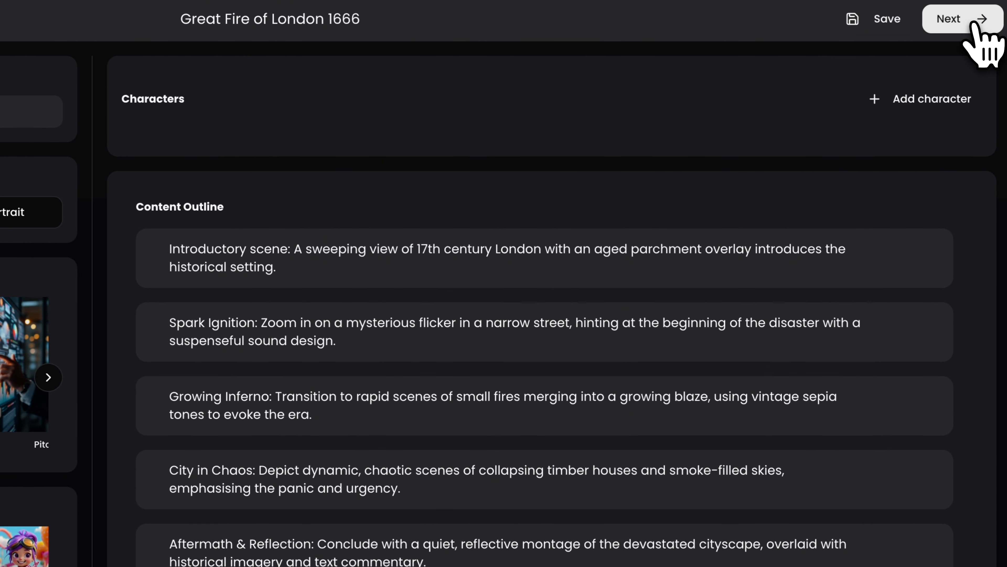
pyautogui.click(973, 23)
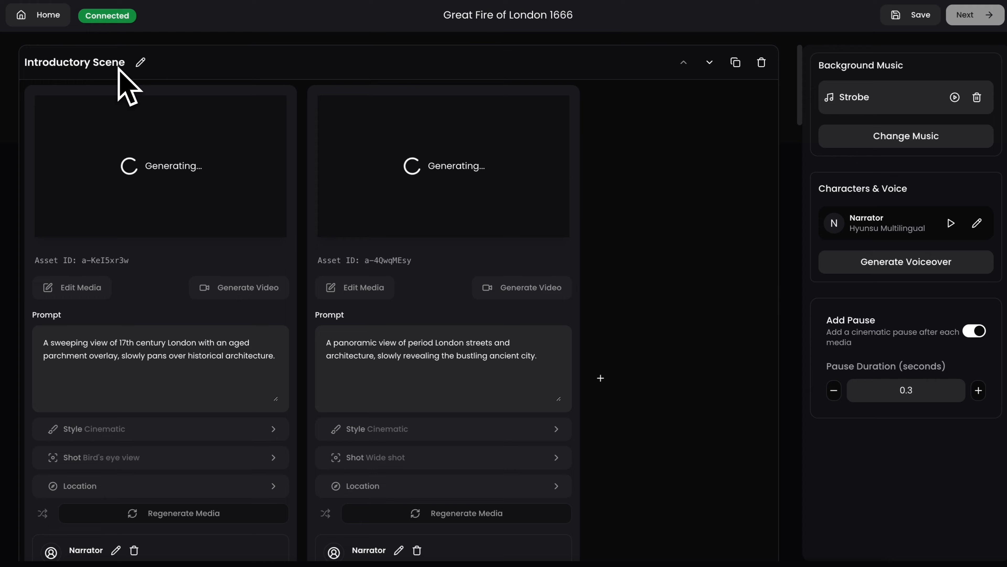
# Review the media, prompts and narration of the storyboard scenes from Introductory Scene to Growing Inferno
pyautogui.scroll(-6, 119, 70)
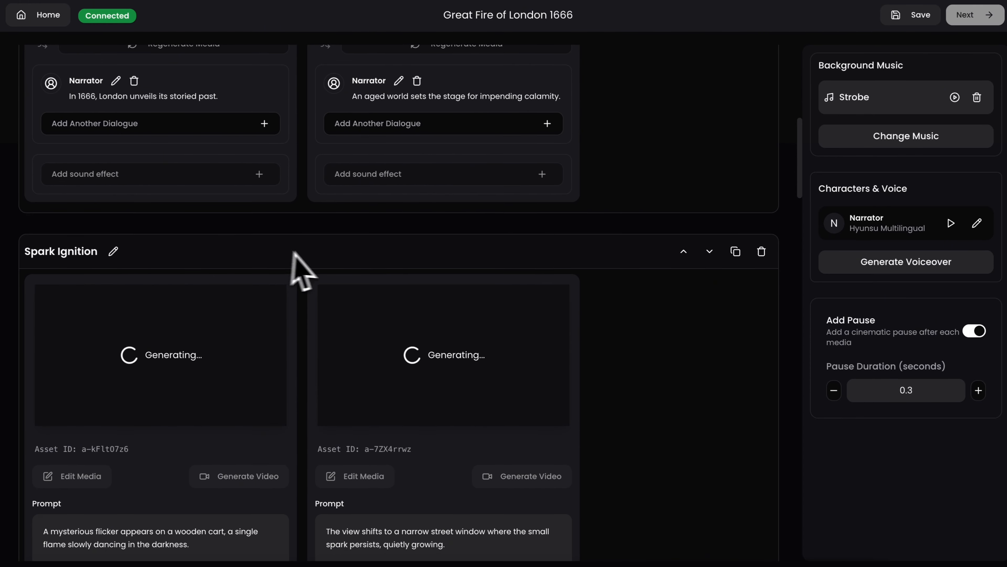
pyautogui.scroll(-9, 314, 258)
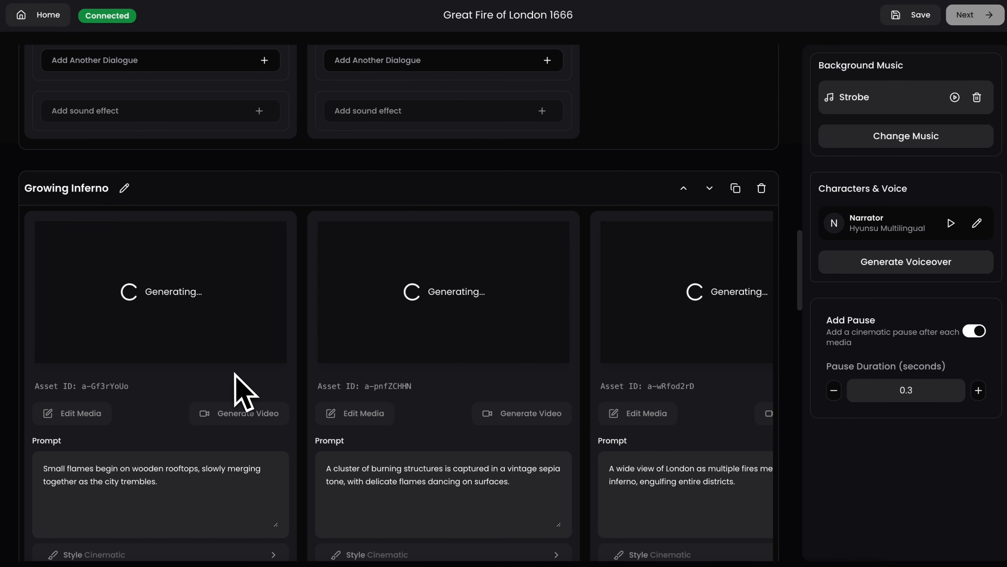
pyautogui.scroll(10, 648, 412)
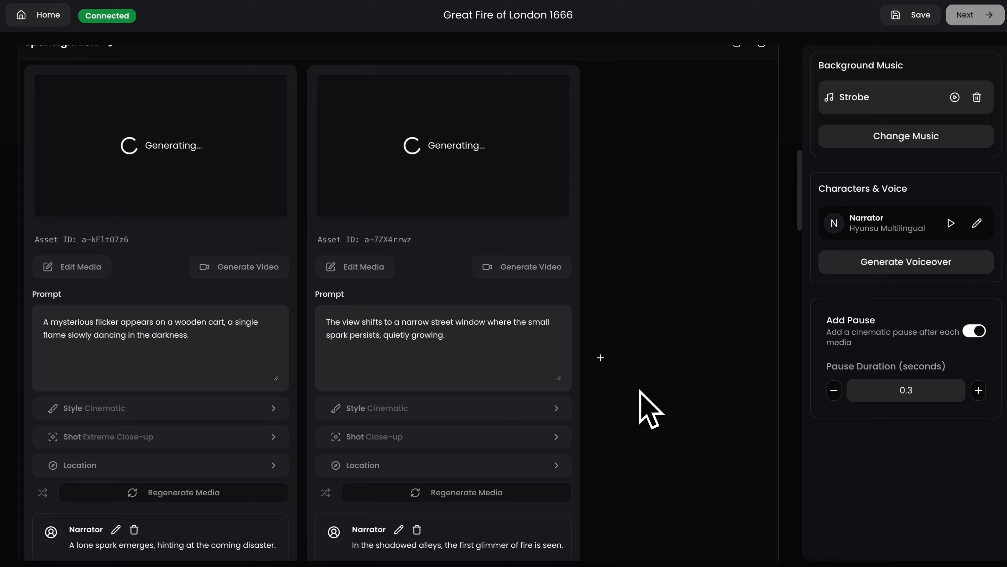
pyautogui.scroll(10, 274, 226)
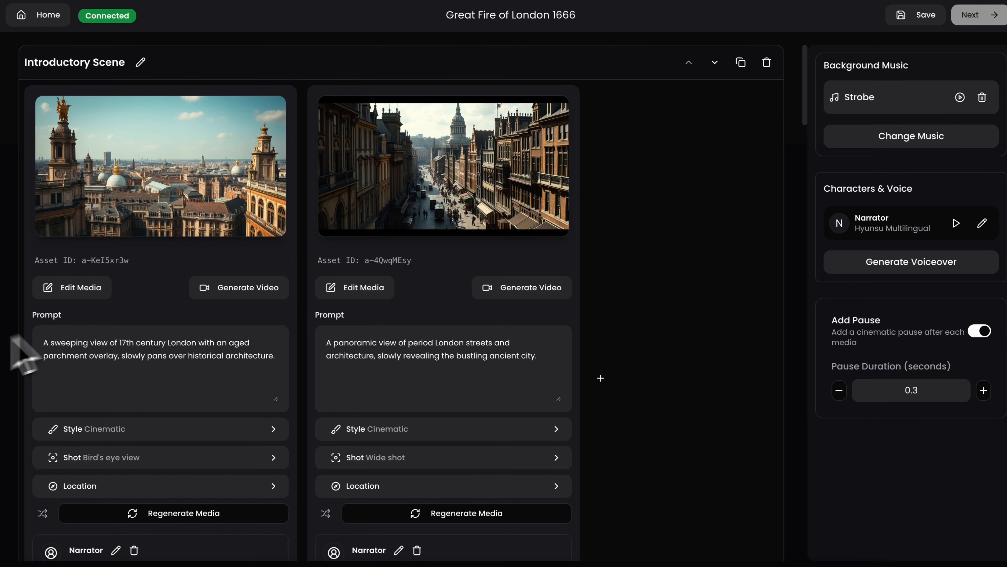
pyautogui.scroll(-20, 218, 285)
pyautogui.scroll(-10, 224, 285)
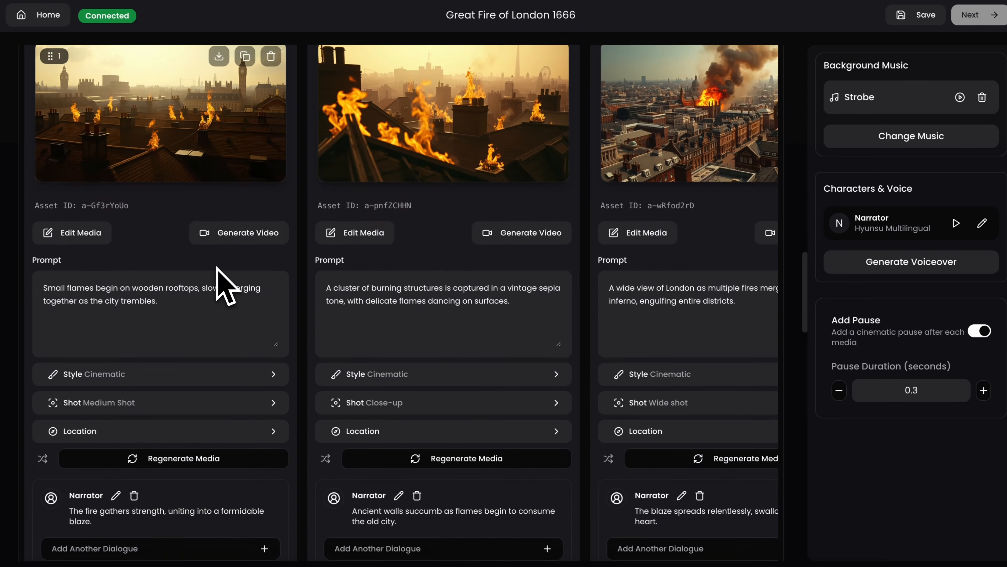
# Review the storyboard clips from Growing Inferno through City in Chaos to Aftermath & Reflection and return to the Introductory Scene
pyautogui.scroll(-10, 224, 285)
pyautogui.scroll(-10, 225, 285)
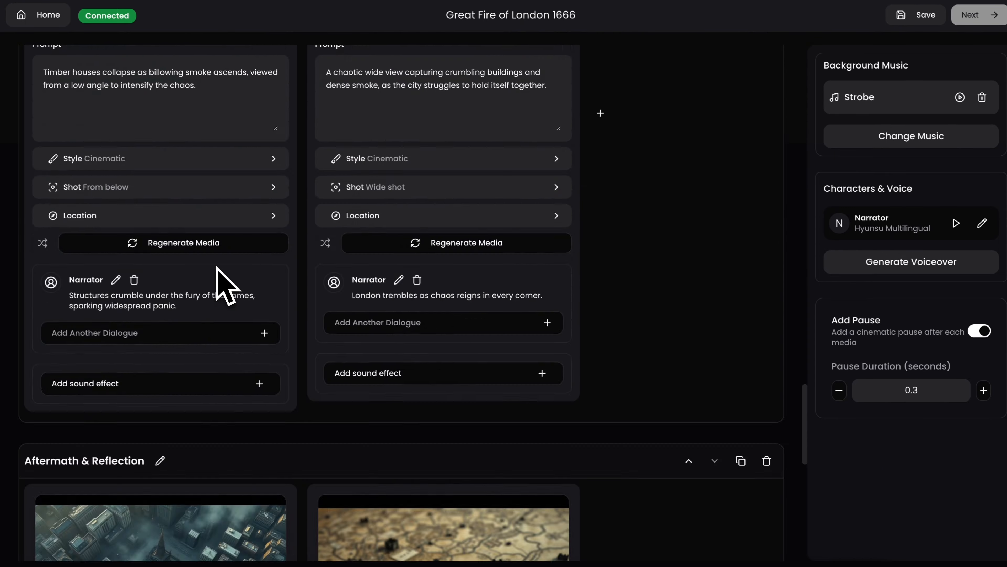
pyautogui.scroll(20, 224, 285)
pyautogui.scroll(5, 217, 266)
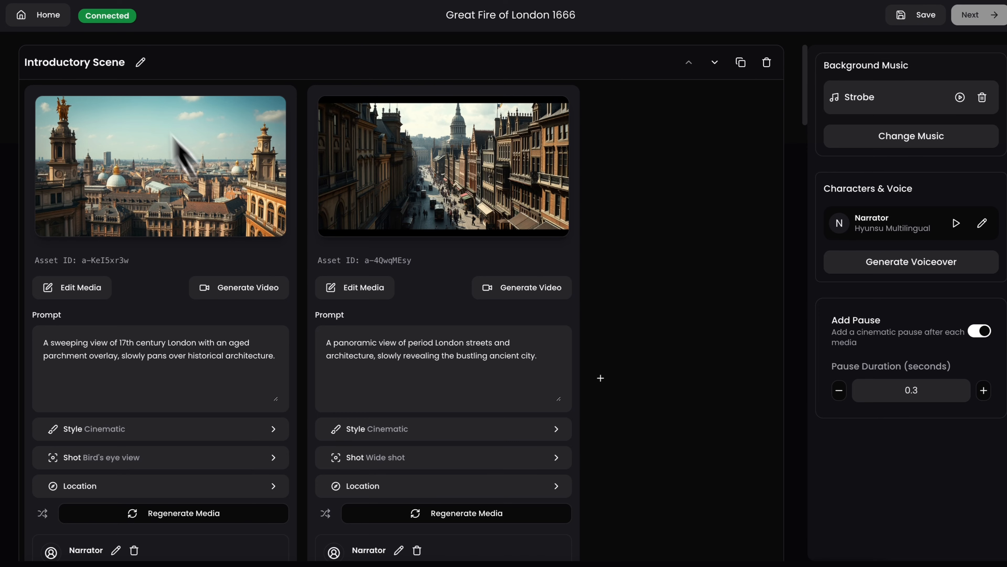
# Examine how the generated images match their prompts in every scene from Introductory Scene to Aftermath & Reflection
pyautogui.scroll(-2, 321, 315)
pyautogui.scroll(-2, 322, 314)
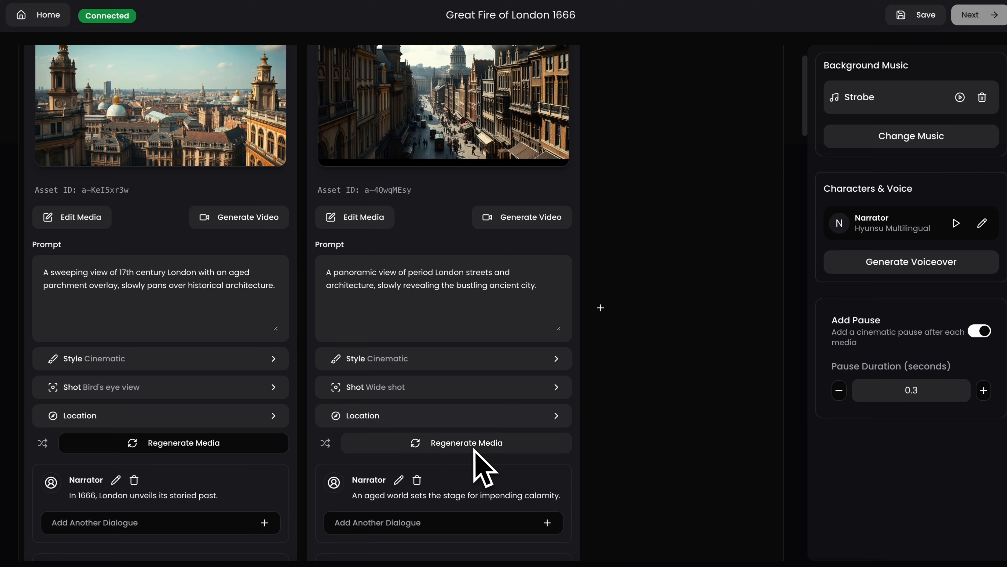
pyautogui.scroll(2, 437, 222)
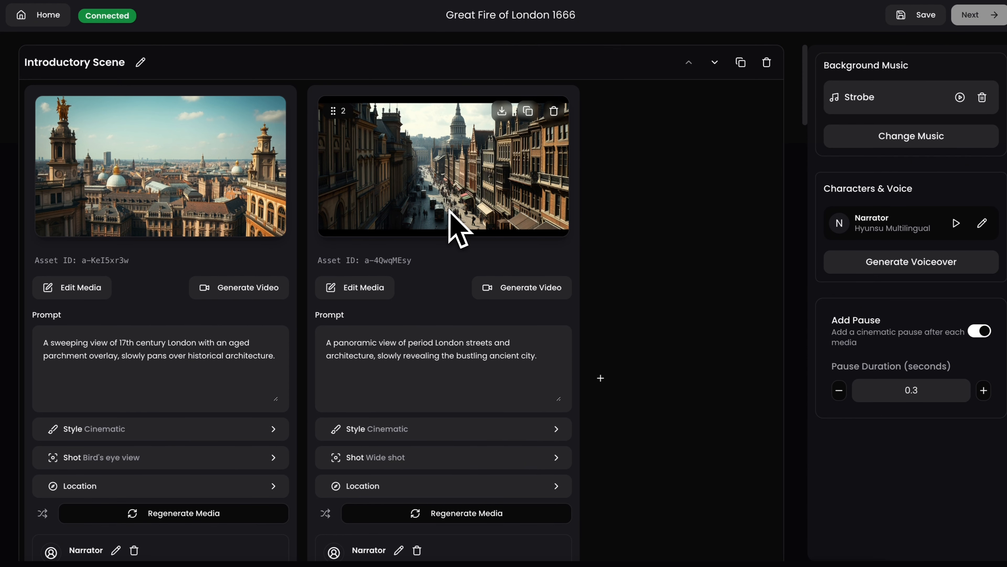
pyautogui.scroll(-10, 408, 216)
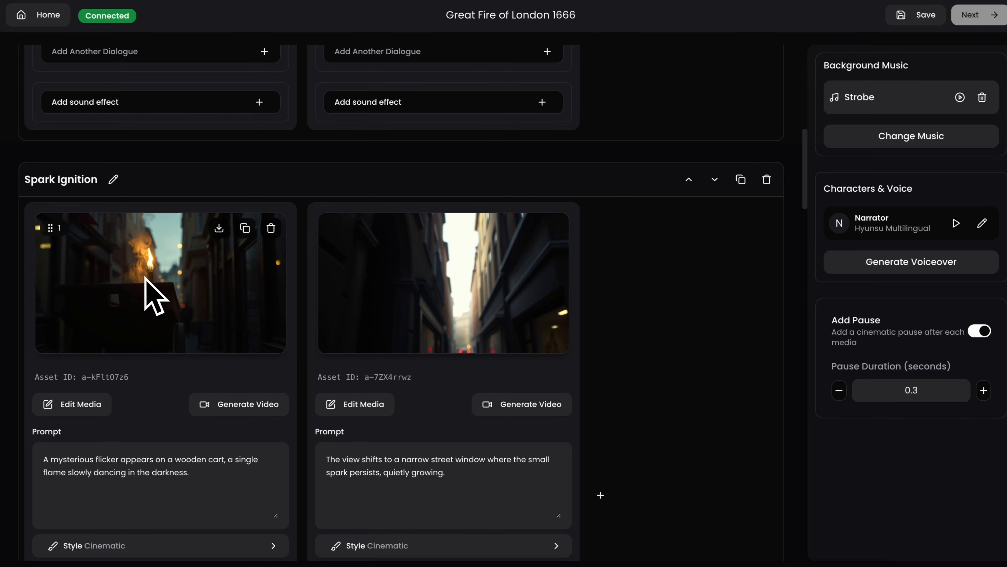
pyautogui.scroll(-1, 468, 302)
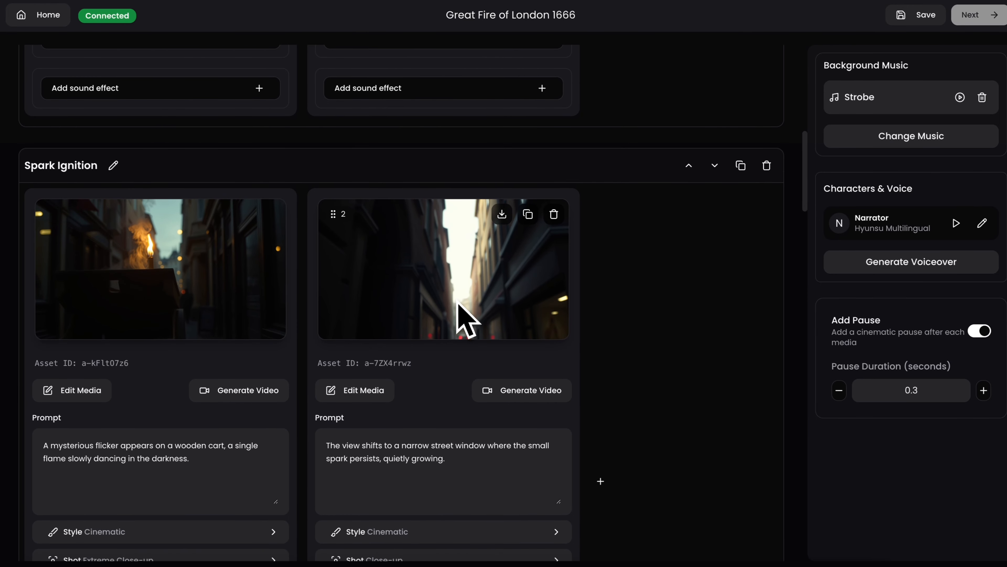
pyautogui.scroll(-14, 460, 303)
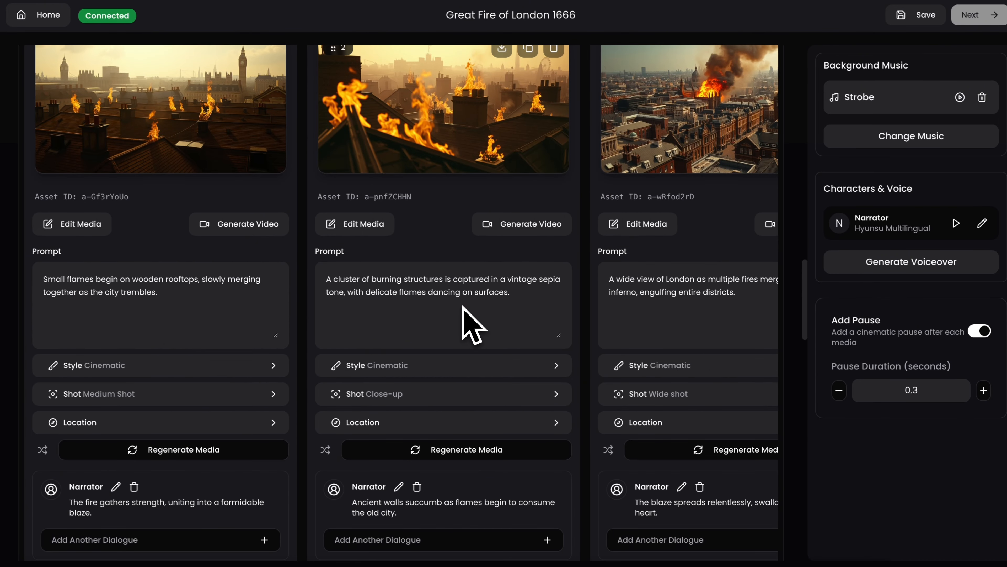
pyautogui.scroll(1, 203, 214)
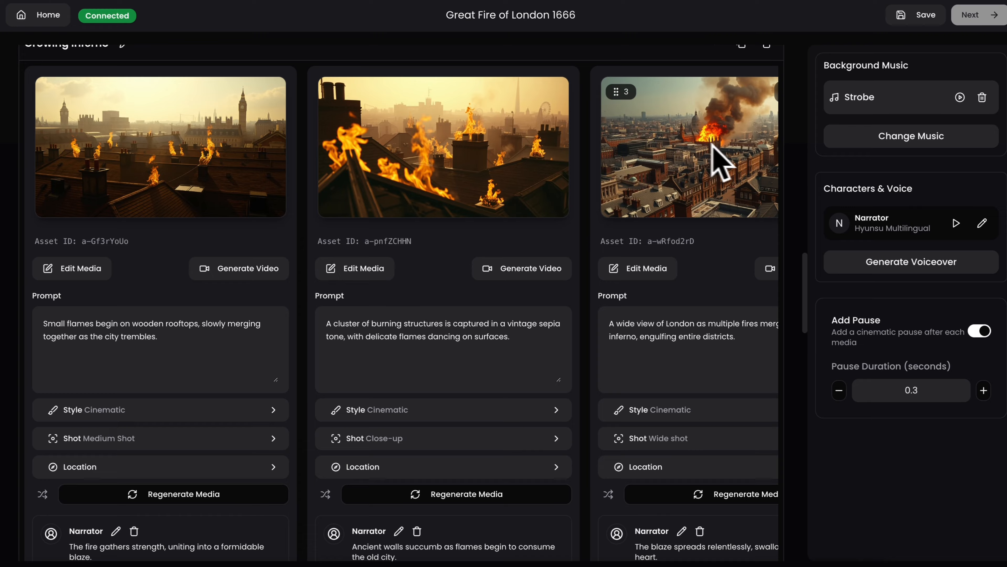
pyautogui.scroll(-10, 535, 287)
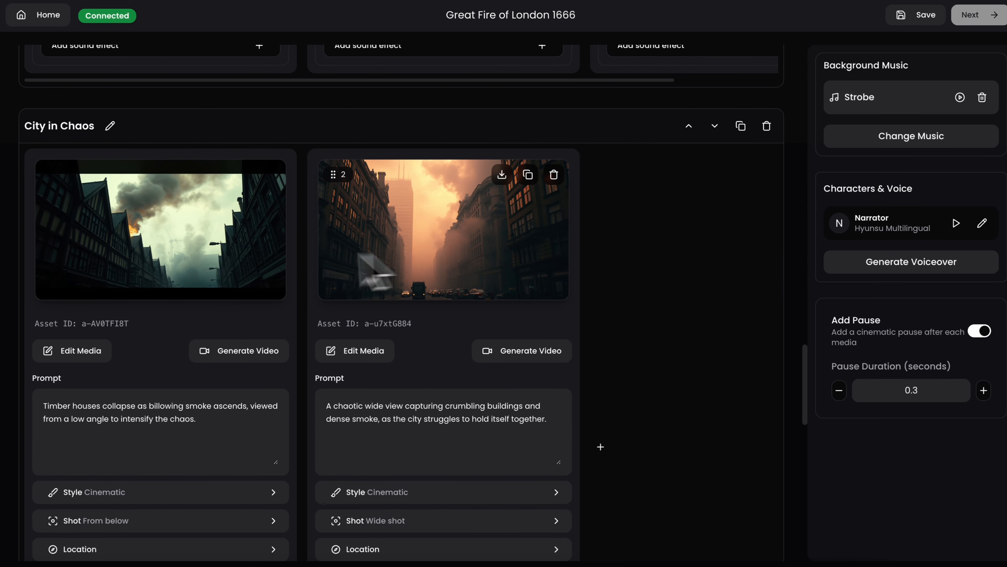
pyautogui.scroll(-8, 243, 274)
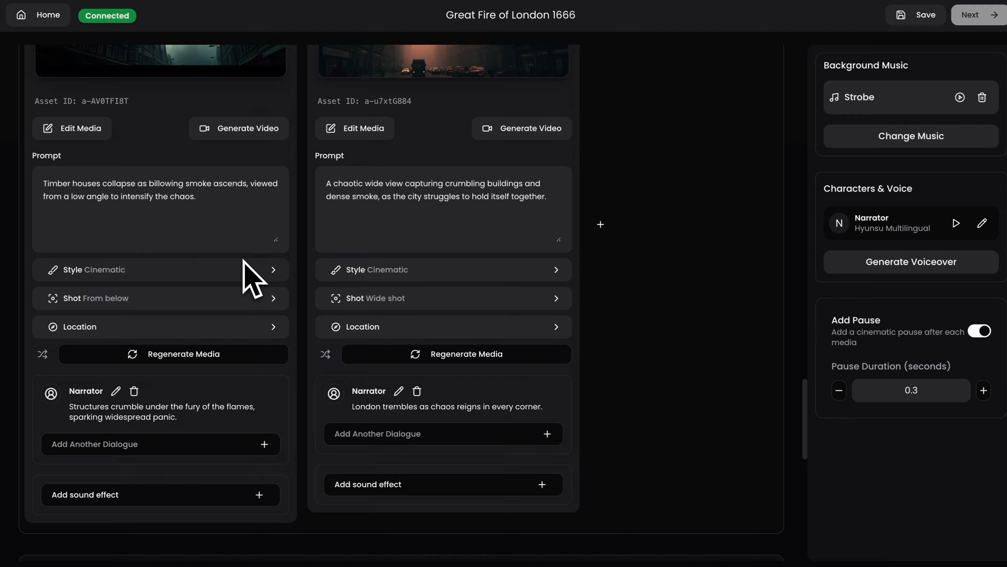
pyautogui.scroll(-4, 244, 261)
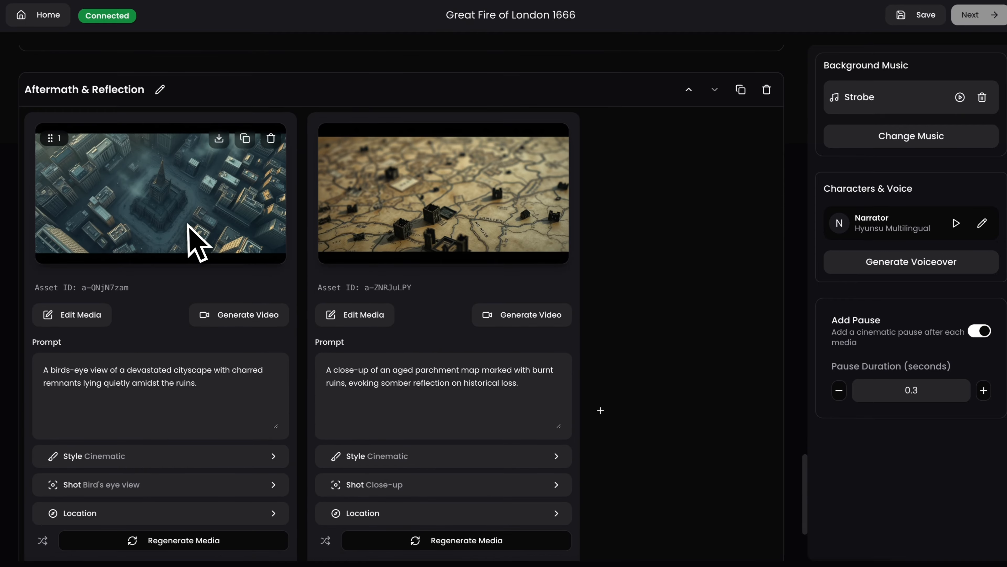
pyautogui.scroll(-1, 269, 267)
pyautogui.scroll(1, 270, 269)
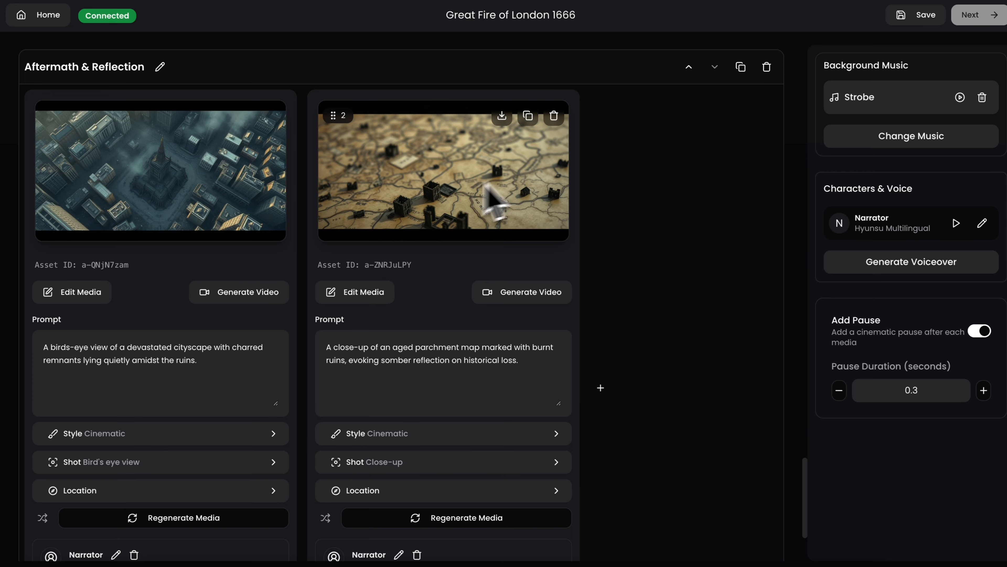
pyautogui.scroll(-3, 427, 345)
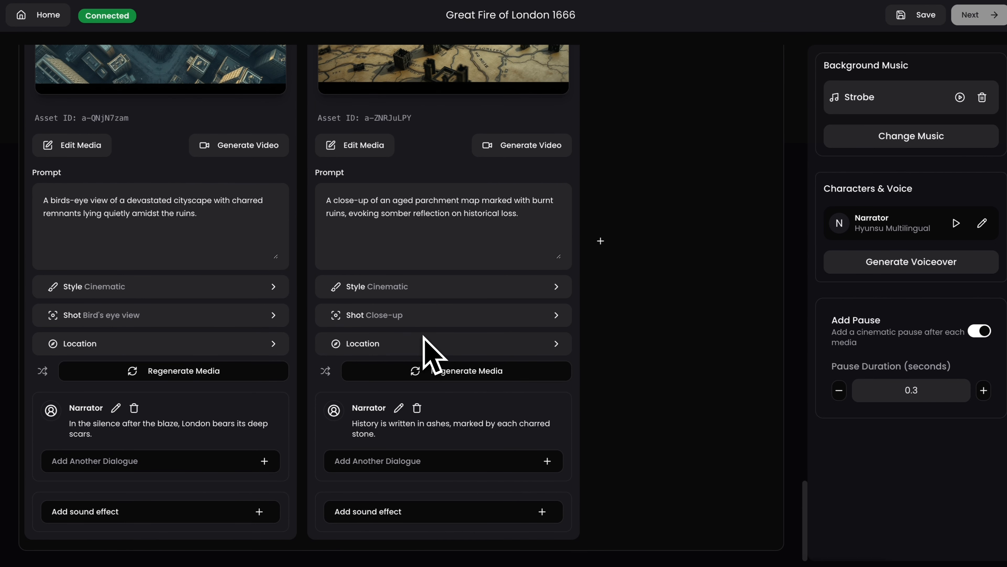
pyautogui.scroll(20, 425, 336)
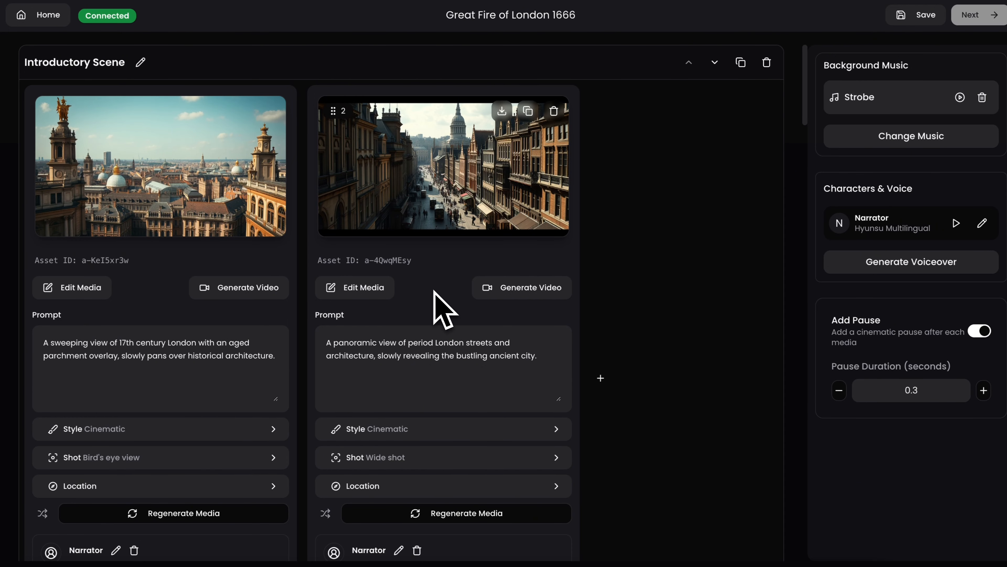
# Read the narrator lines of both Introductory Scene clips, highlighting the text of each line
pyautogui.scroll(-8, 442, 305)
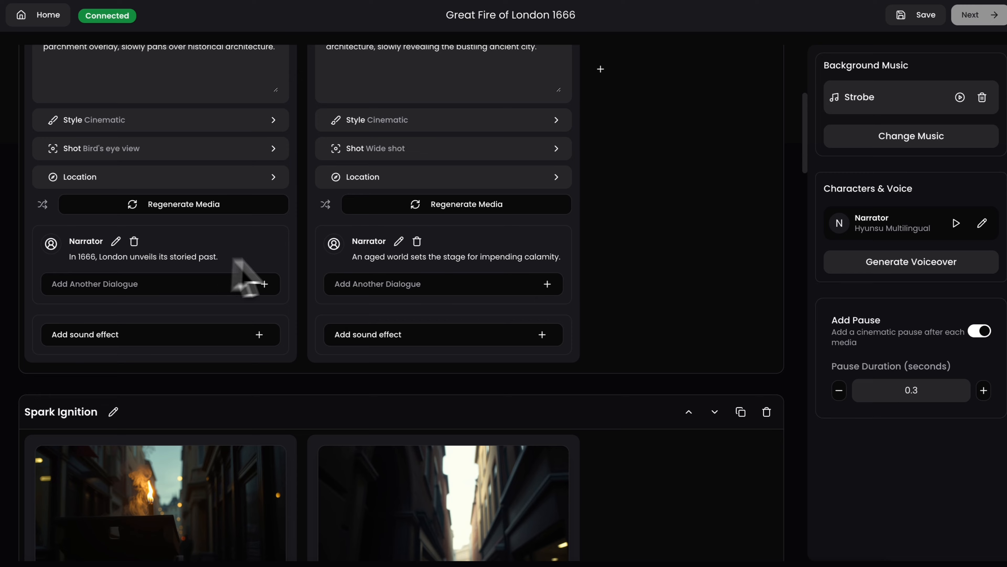
pyautogui.scroll(7, 443, 267)
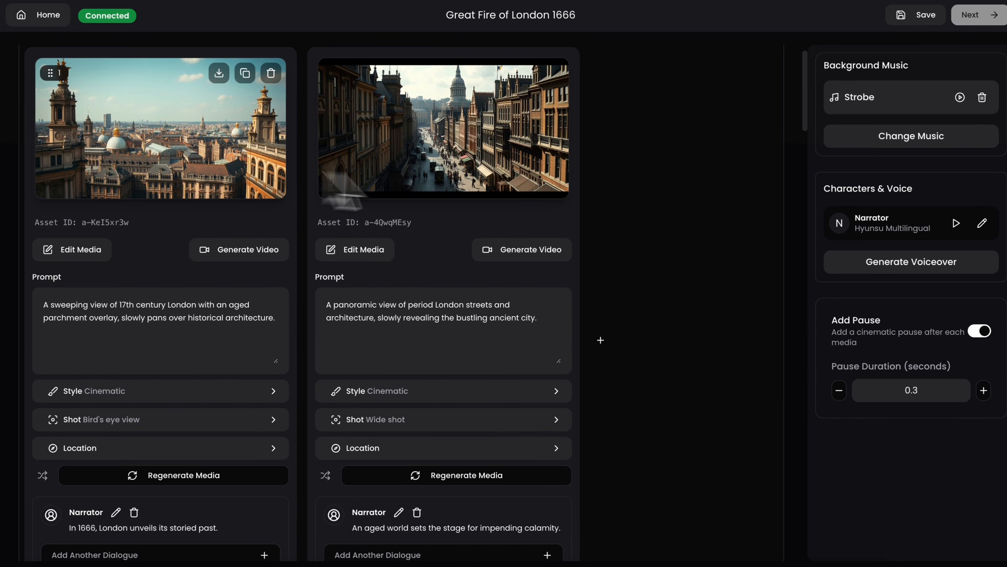
pyautogui.scroll(-7, 289, 264)
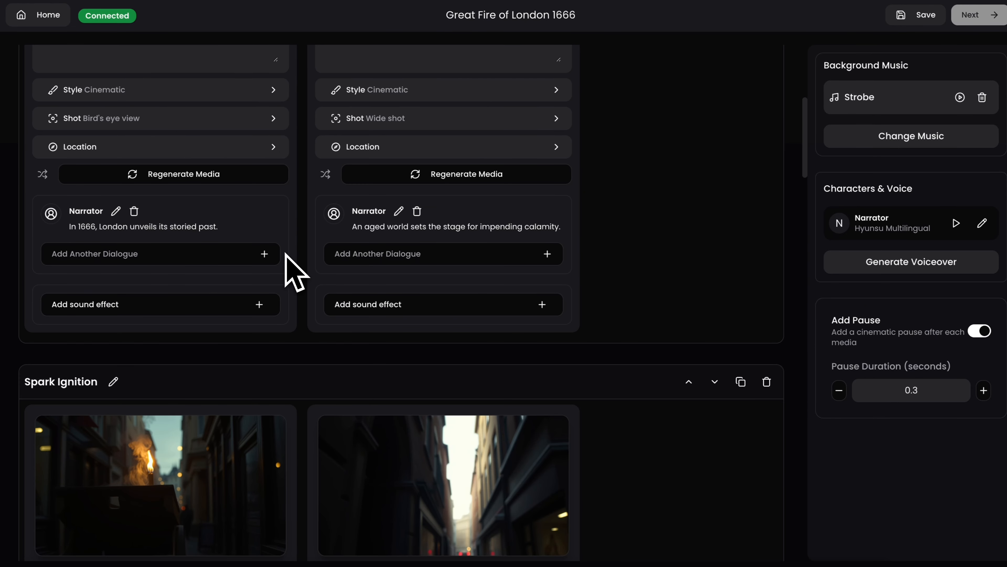
pyautogui.scroll(1, 104, 270)
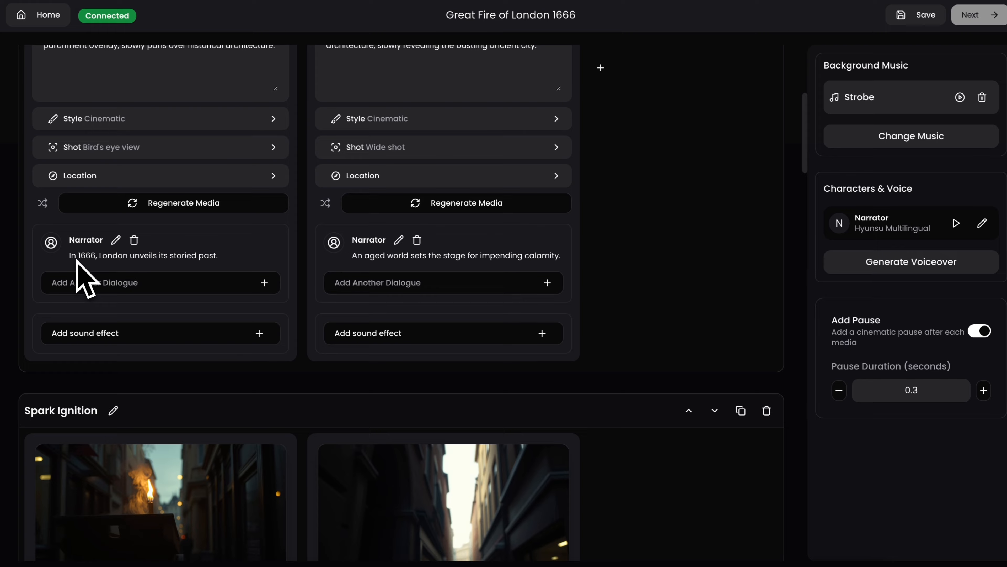
pyautogui.moveTo(70, 256); pyautogui.dragTo(193, 256)
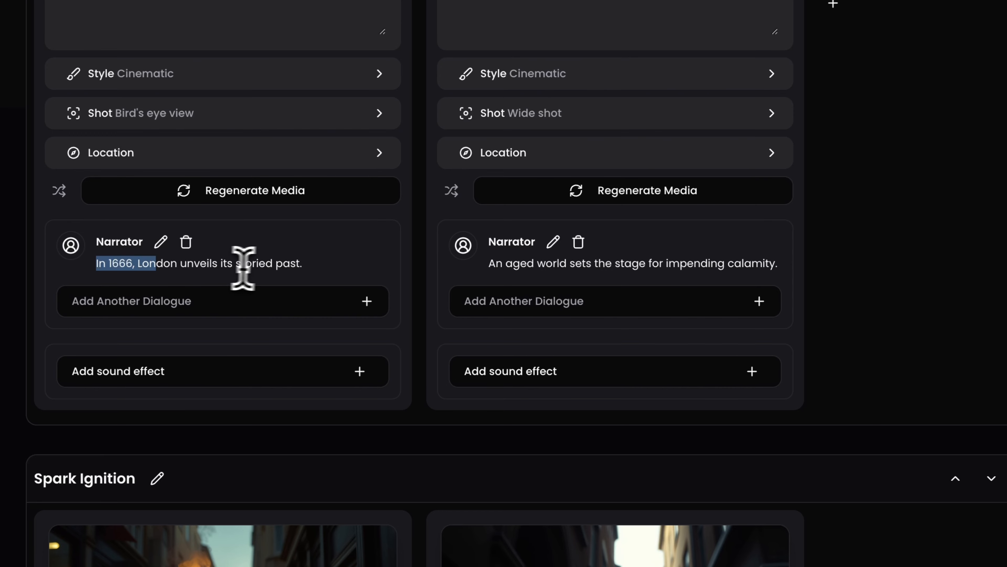
pyautogui.moveTo(320, 270); pyautogui.dragTo(318, 269)
pyautogui.click(319, 270)
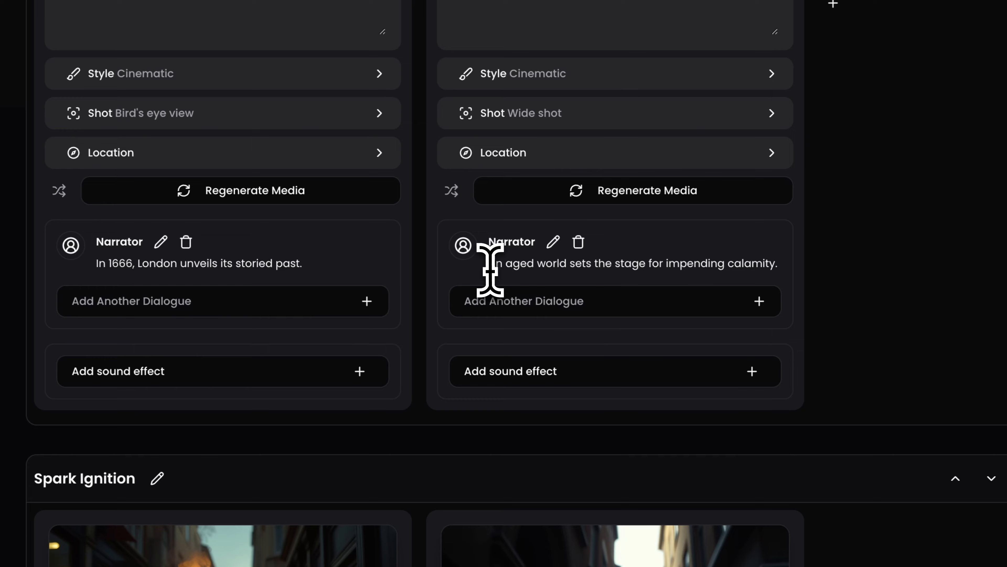
pyautogui.moveTo(484, 266); pyautogui.dragTo(767, 267)
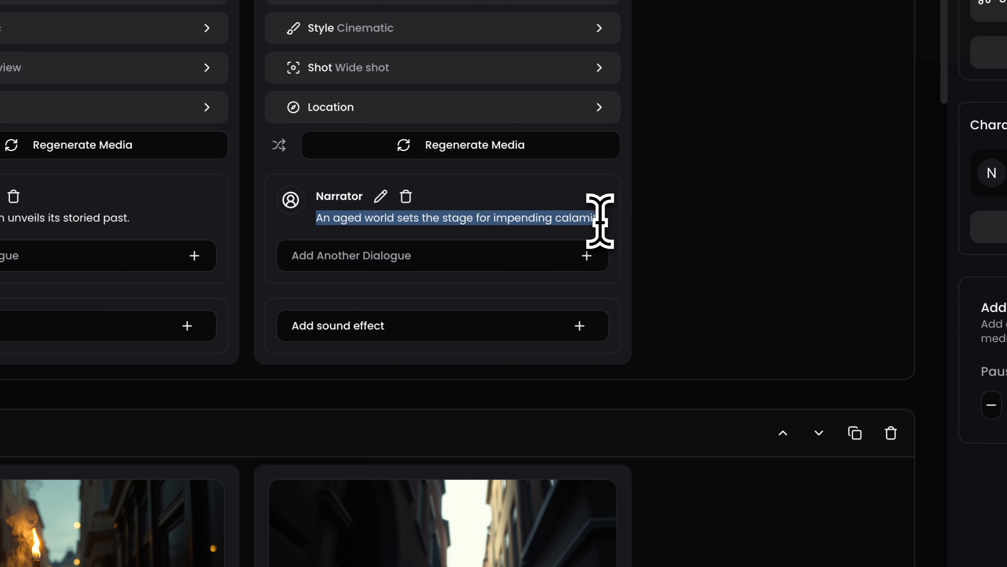
pyautogui.moveTo(600, 218); pyautogui.dragTo(603, 223)
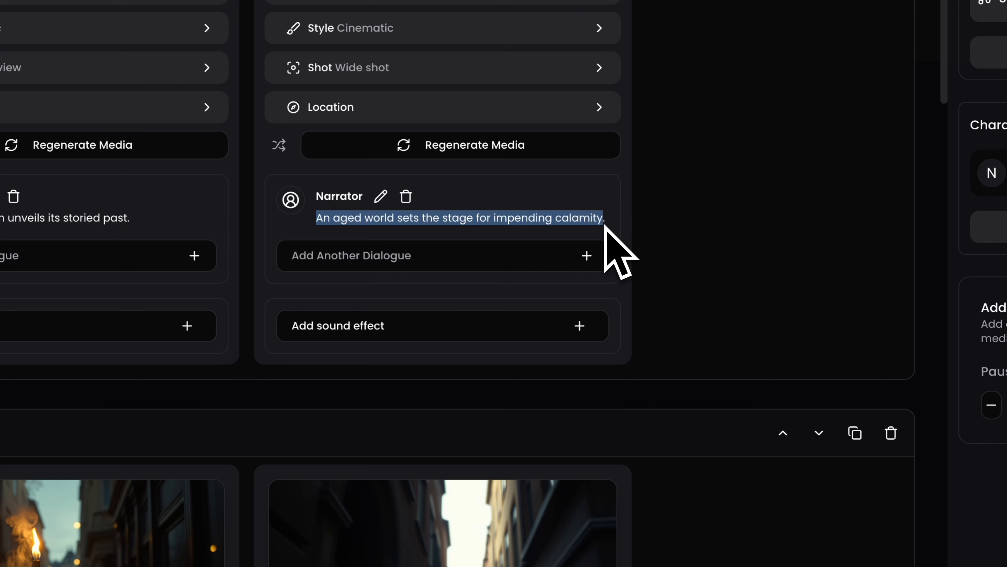
pyautogui.click(495, 232)
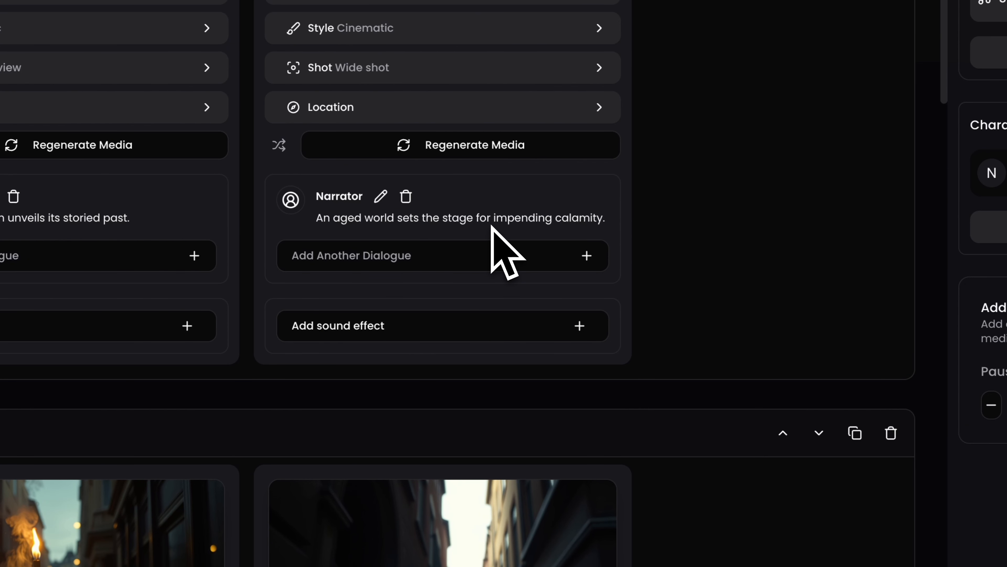
# Open the narrator dialogue of the Introductory Scene's second clip for editing, then cancel the edit
pyautogui.click(383, 201)
pyautogui.moveTo(379, 344); pyautogui.dragTo(451, 220)
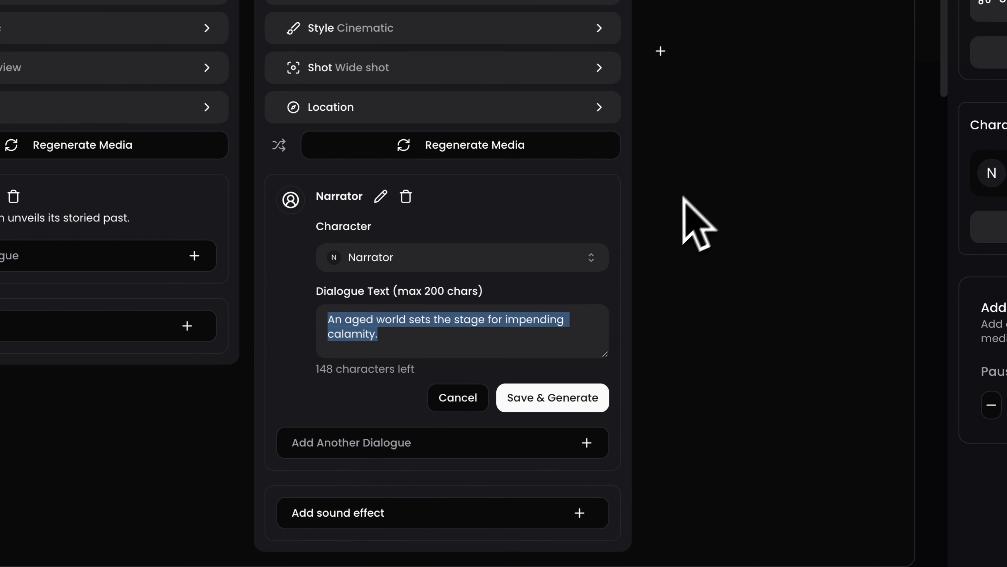
pyautogui.click(458, 397)
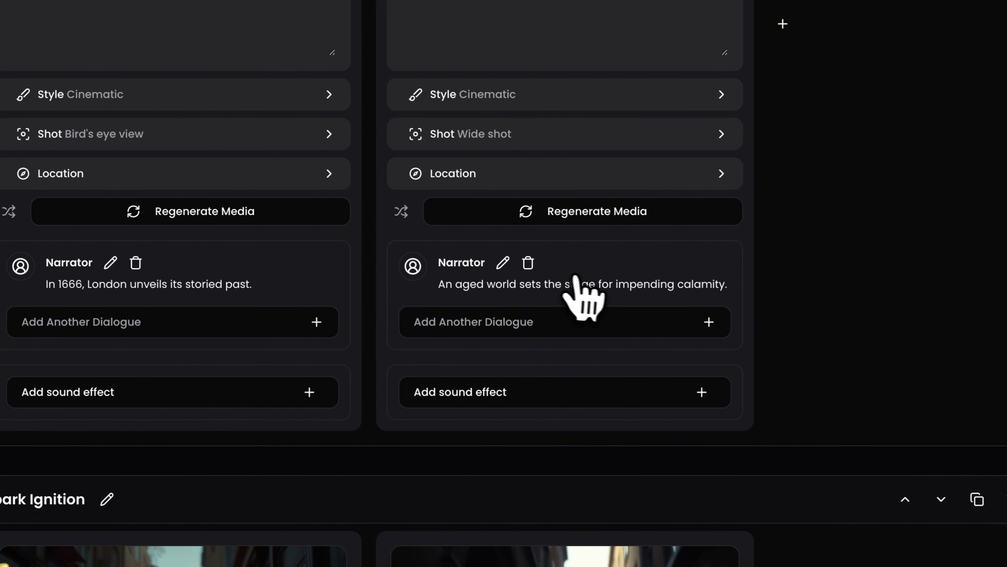
pyautogui.scroll(-10, 573, 289)
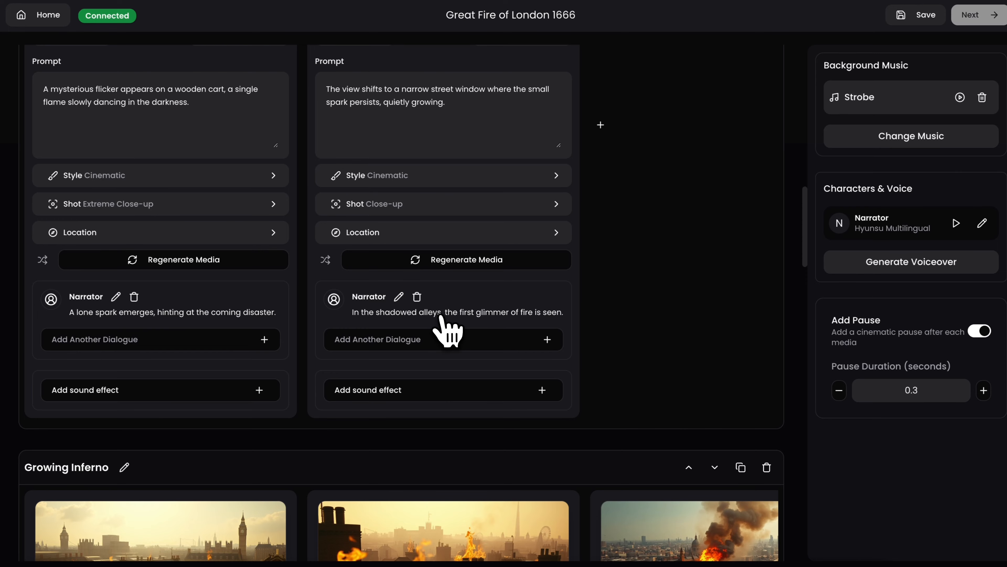
pyautogui.scroll(10, 448, 329)
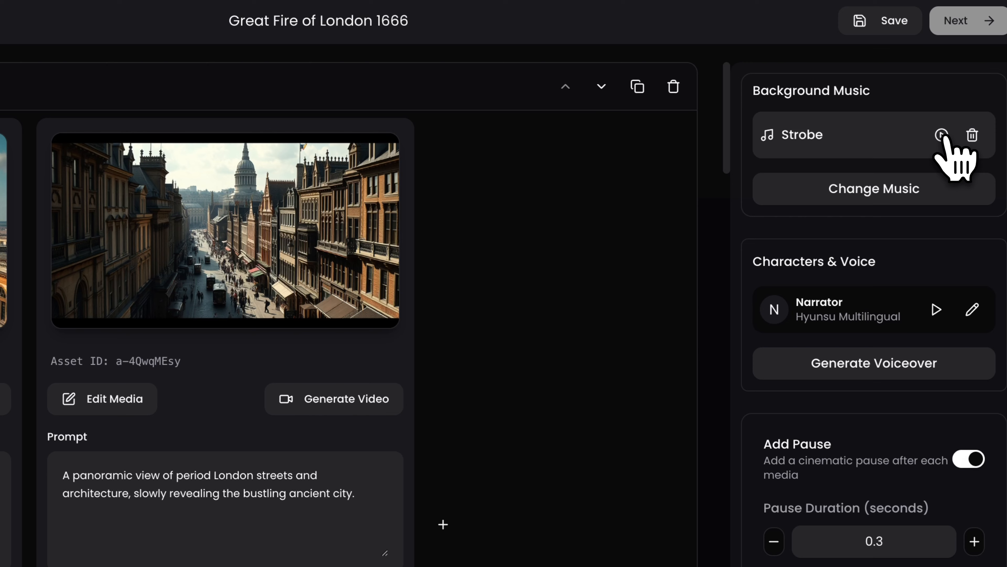
# Preview the Strobe track, then replace the background music with Singing Bowl Meditation from the Acoustic category
pyautogui.click(943, 135)
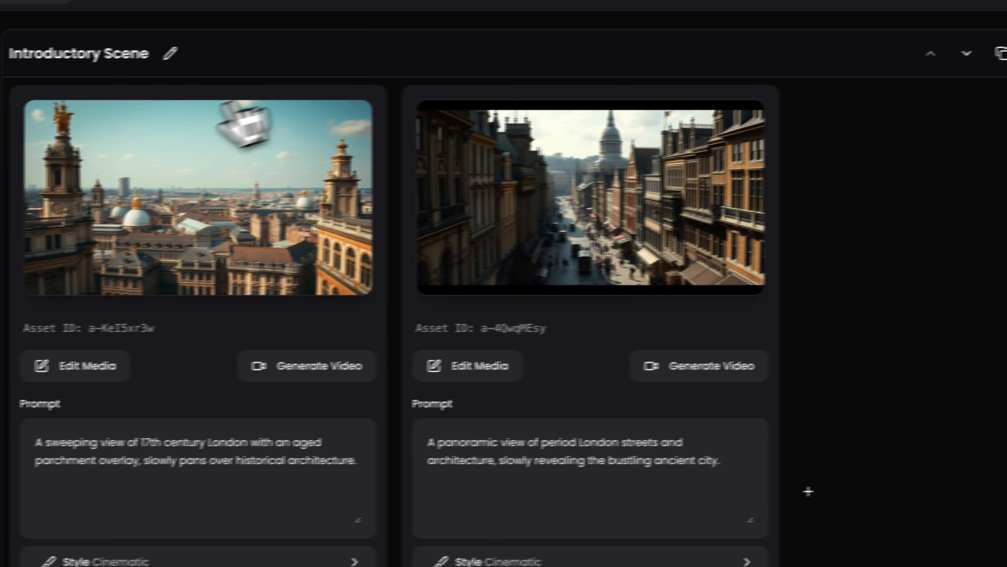
pyautogui.click(862, 128)
pyautogui.click(193, 96)
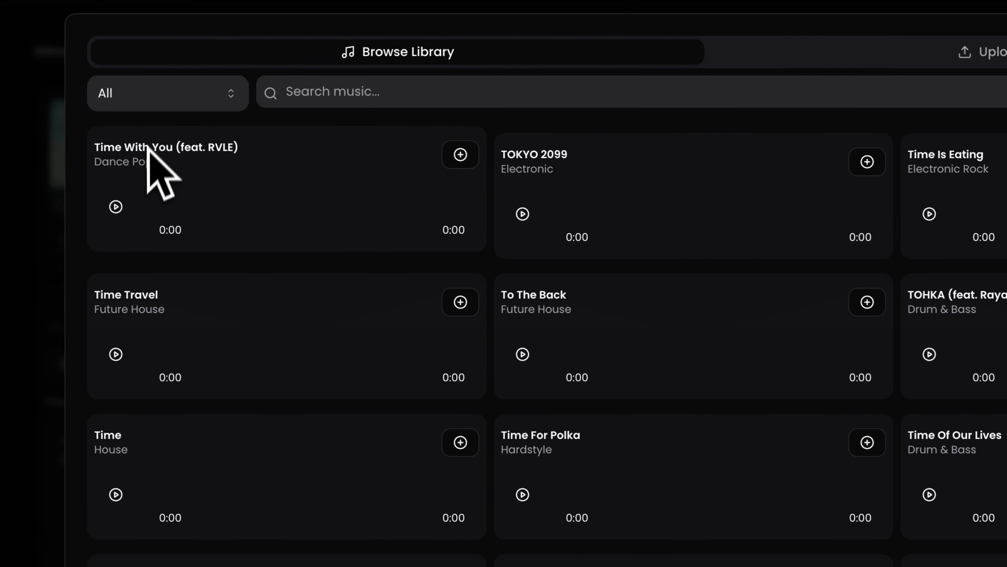
pyautogui.click(147, 167)
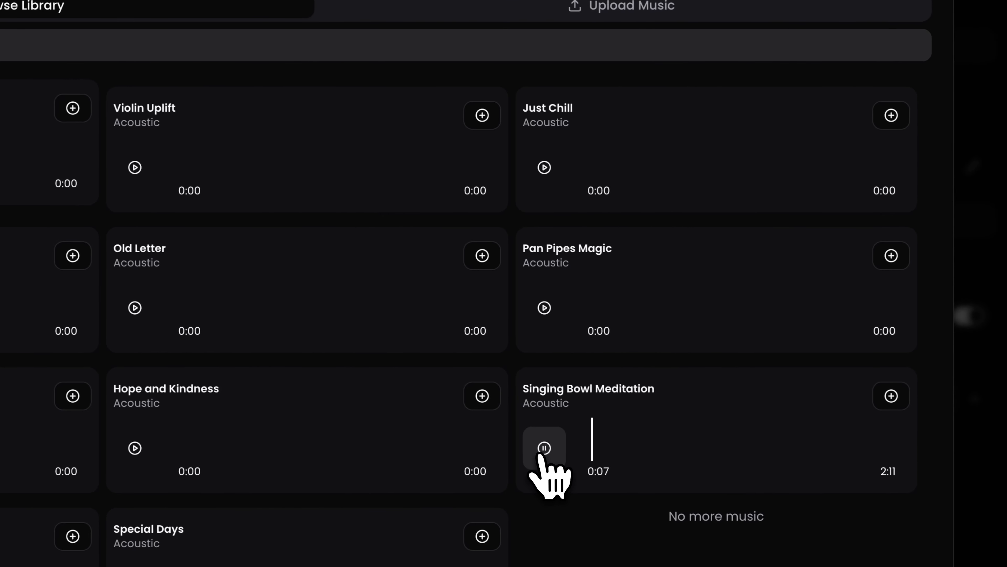
pyautogui.click(673, 383)
pyautogui.click(891, 396)
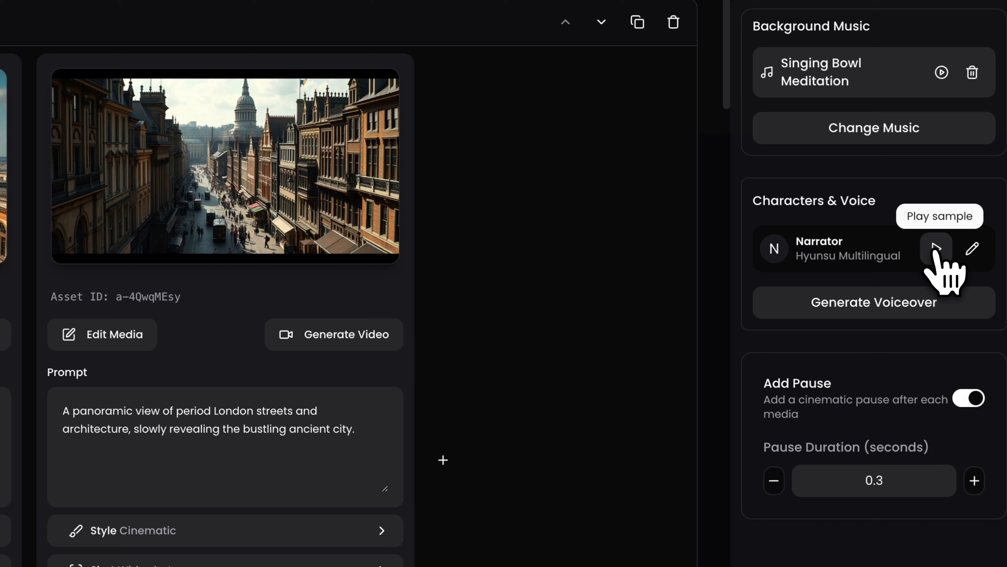
# Play the narrator's voice sample, check the ElevenLabs options in the voice selection, and close it without changing the voice
pyautogui.click(936, 248)
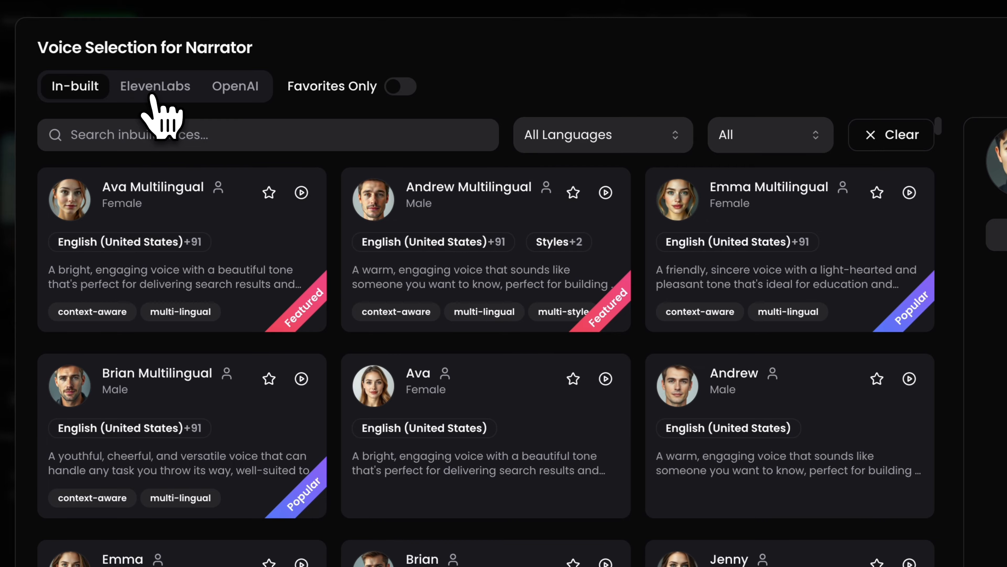
pyautogui.click(151, 96)
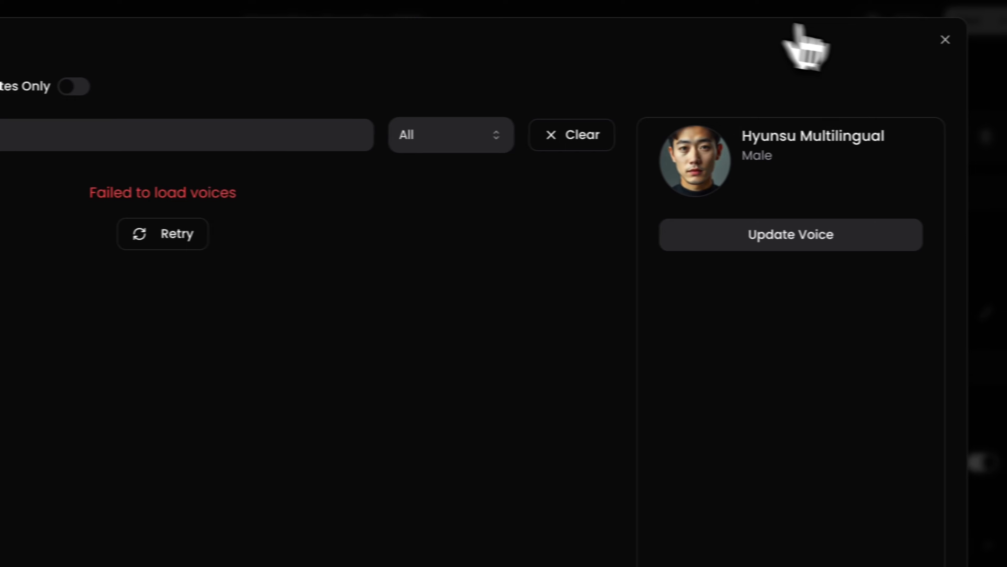
pyautogui.press('Escape')
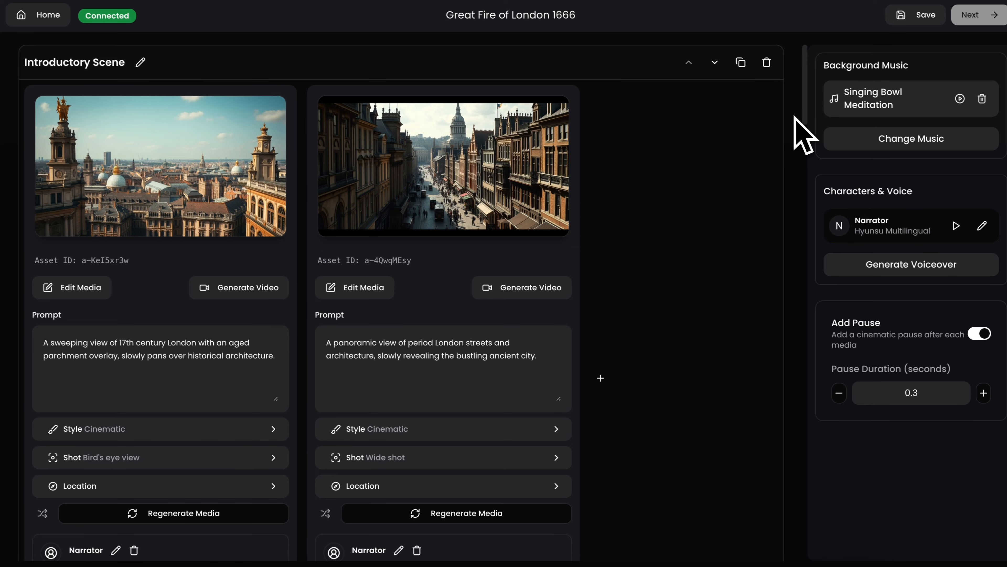
# Generate the voiceover for the narrator with the Hyunsu Multilingual voice and check the Introductory Scene's narration meanwhile
pyautogui.moveTo(531, 147)
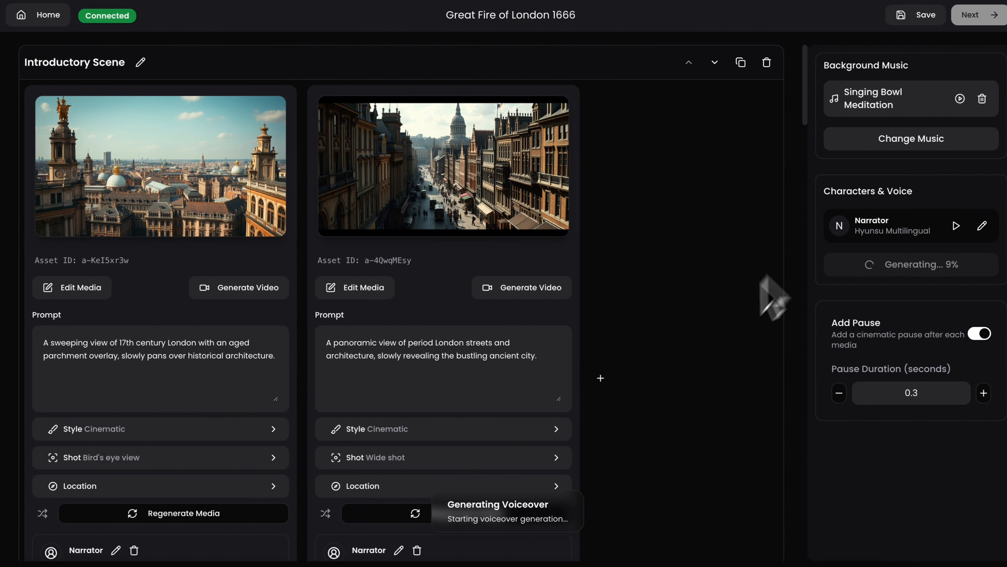
pyautogui.scroll(-5, 356, 405)
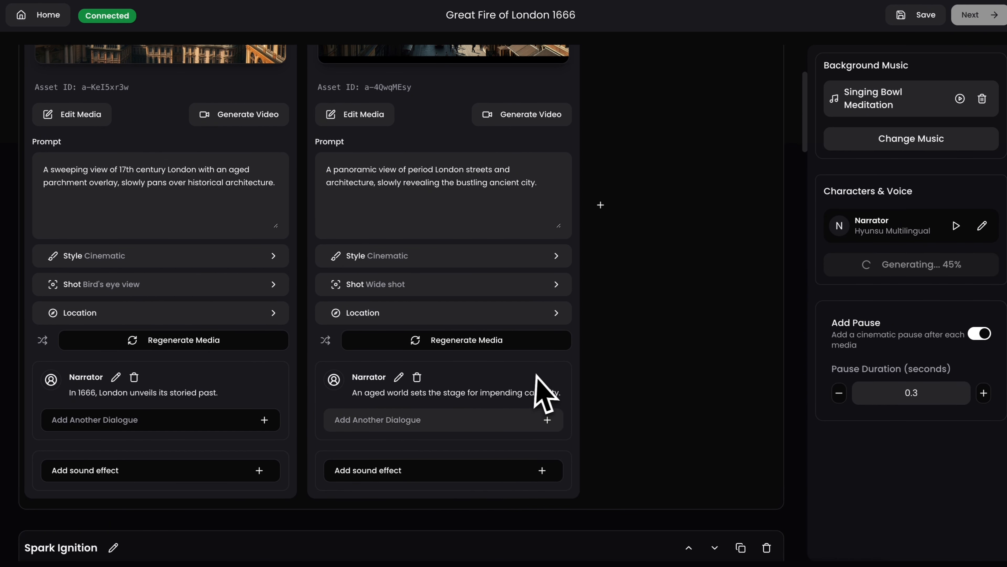
pyautogui.scroll(5, 960, 273)
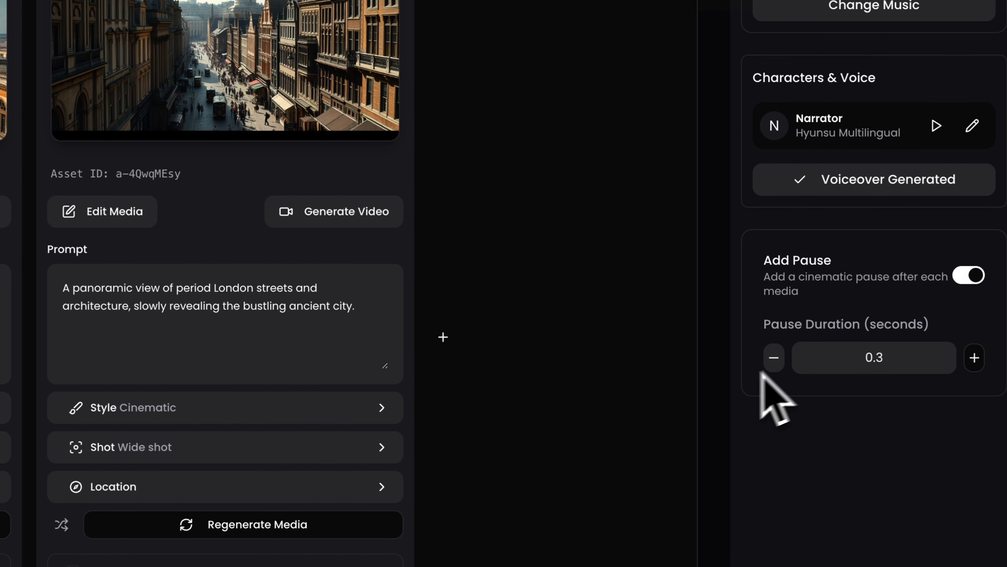
# Reduce the cinematic pause after each media to 0.1 seconds
pyautogui.click(774, 357)
pyautogui.click(774, 357)
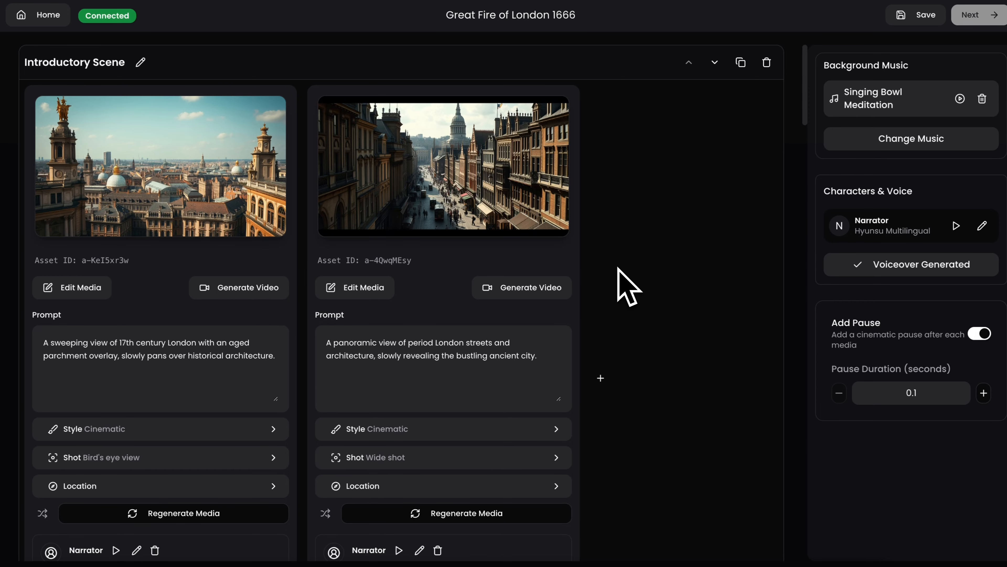
# Generate videos from the Introductory Scene's first image and the Growing Inferno scene's second image
pyautogui.moveTo(124, 210)
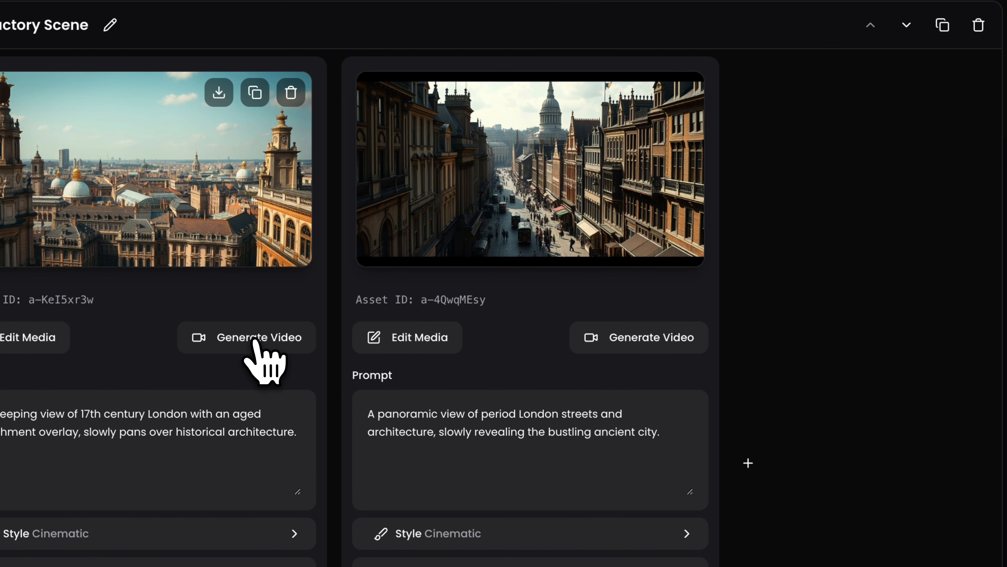
pyautogui.click(254, 341)
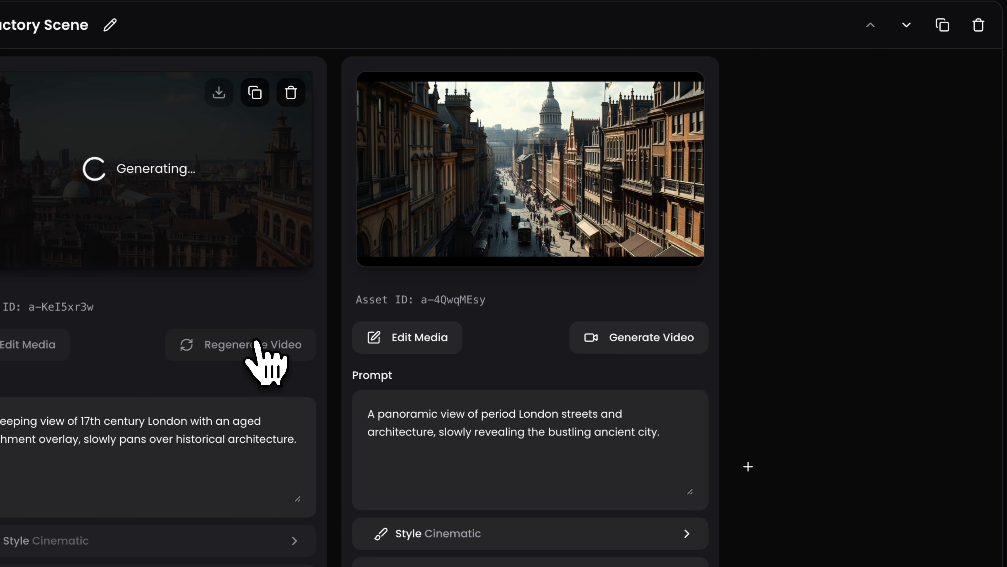
pyautogui.moveTo(571, 214)
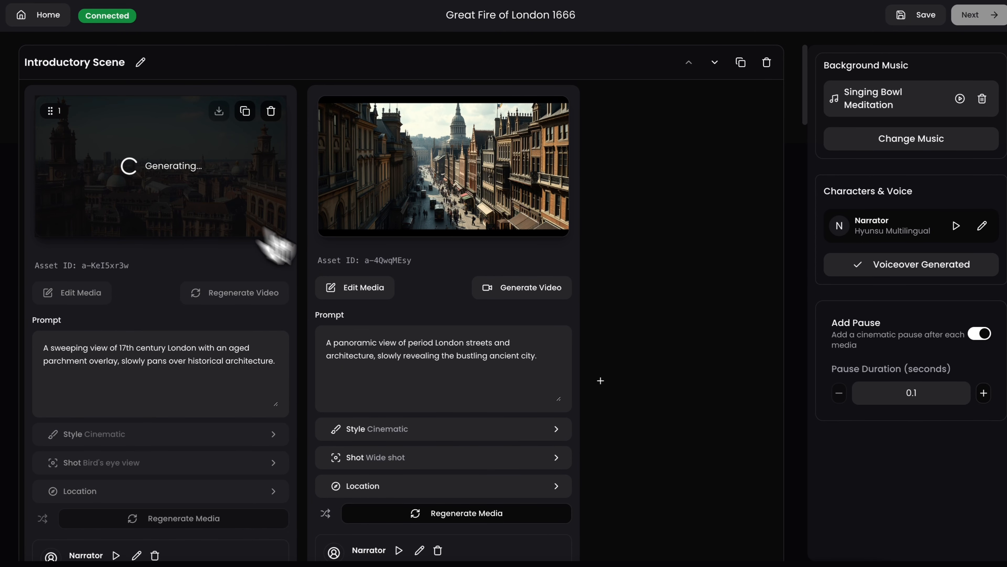
pyautogui.scroll(-15, 371, 302)
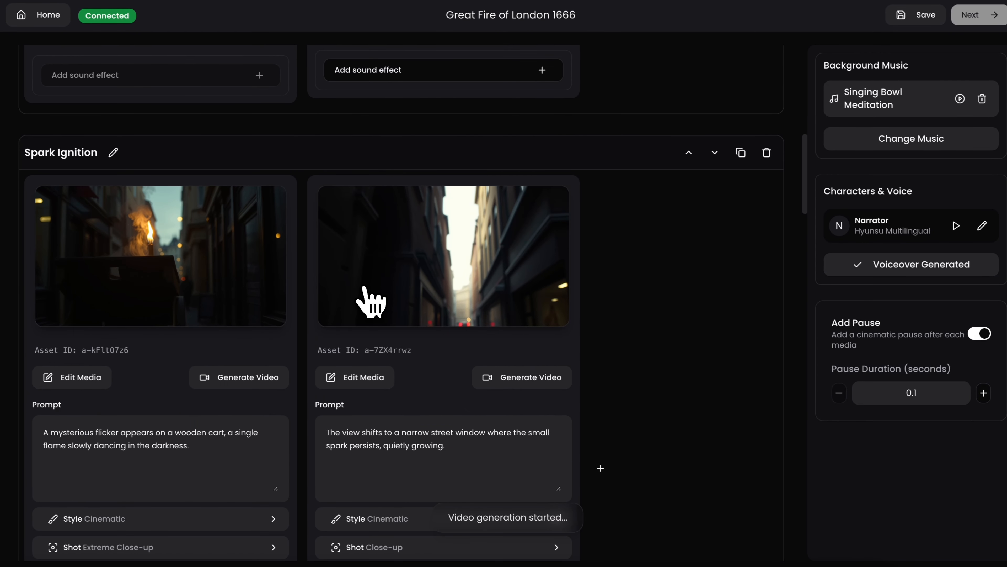
pyautogui.scroll(8, 371, 302)
pyautogui.scroll(-15, 371, 302)
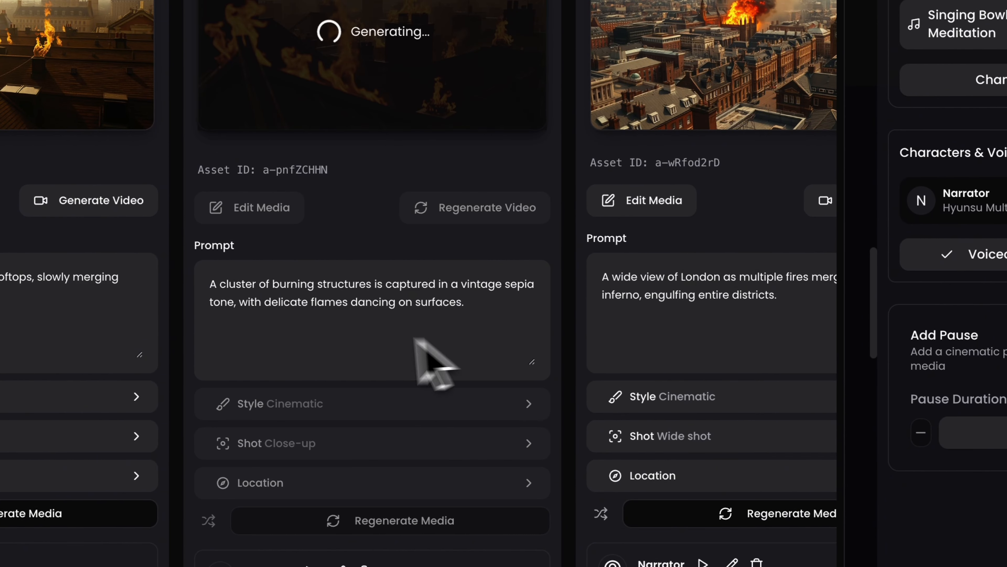
# Generate videos from both images in the City in Chaos scene
pyautogui.scroll(-10, 359, 326)
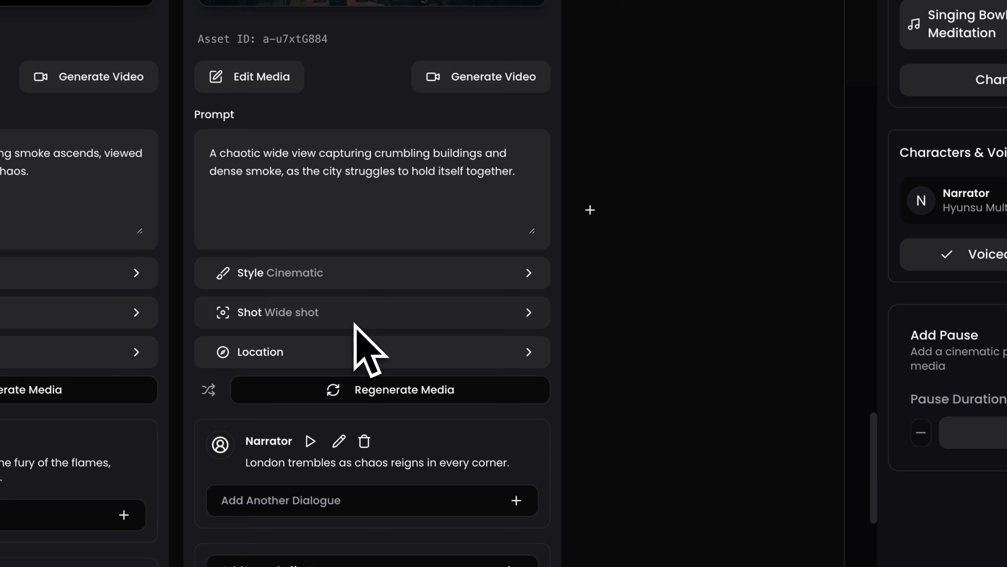
pyautogui.scroll(3, 348, 321)
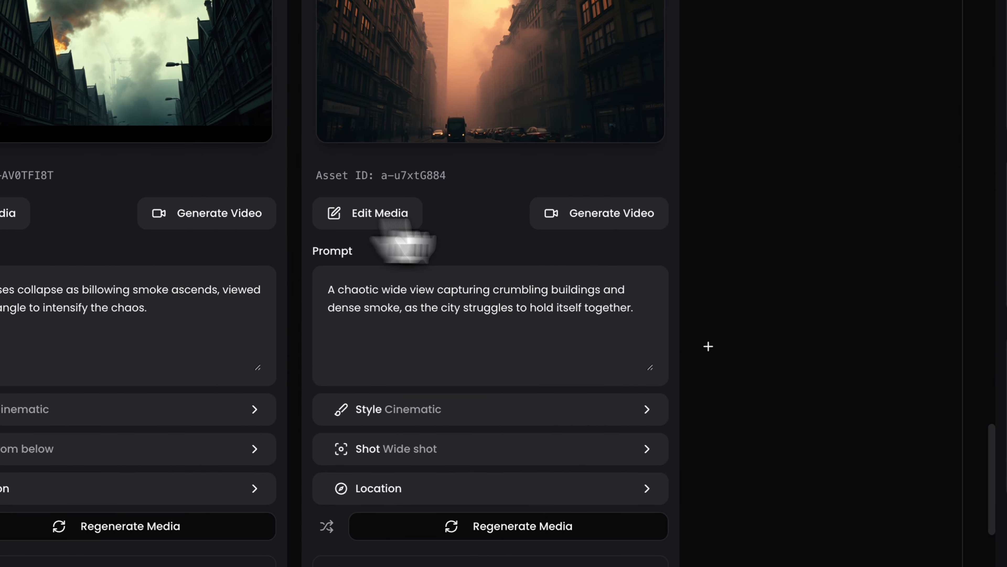
pyautogui.click(646, 243)
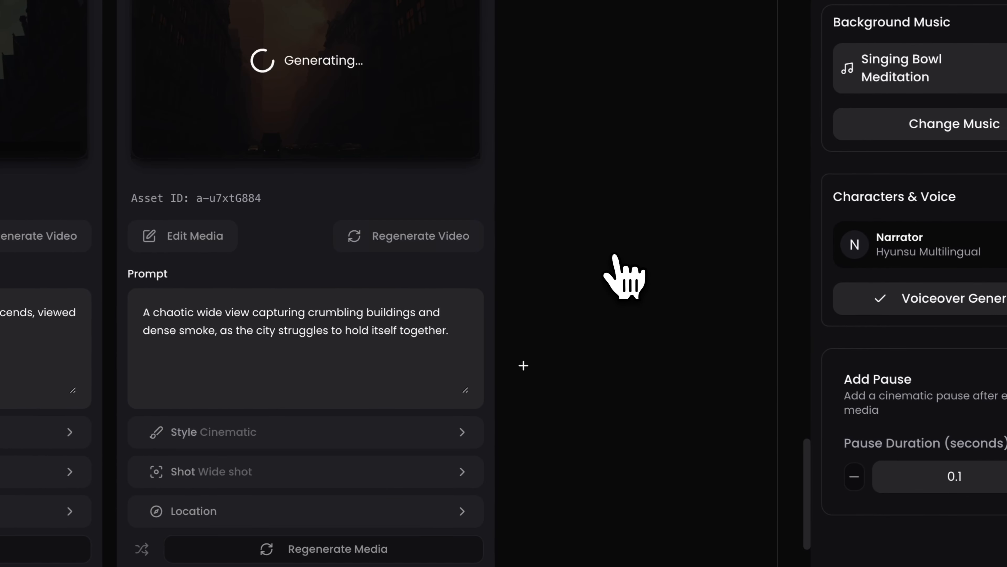
pyautogui.scroll(4, 619, 270)
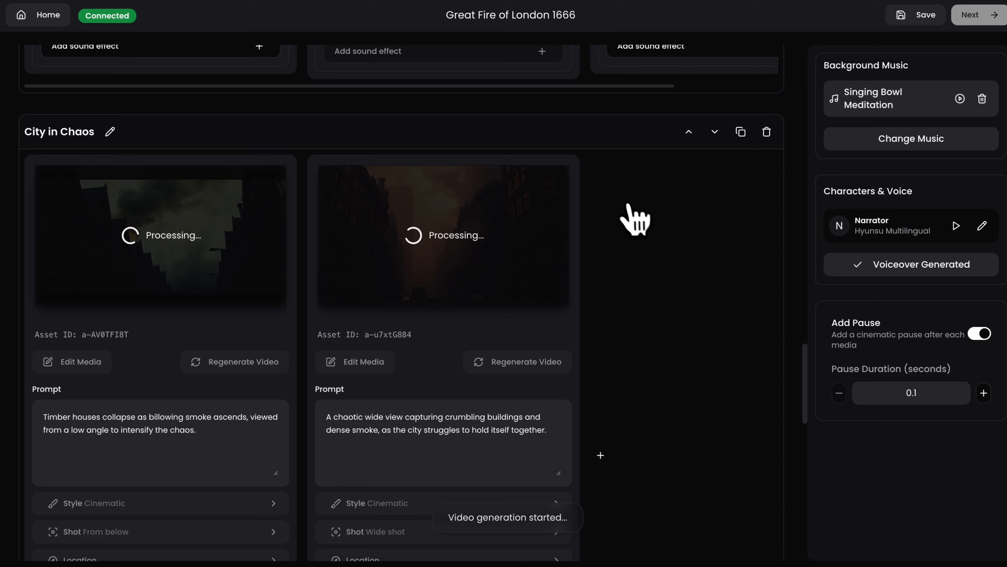
# Play the generated videos of the Introductory Scene's first clip and the Growing Inferno scene's second clip
pyautogui.scroll(10, 624, 217)
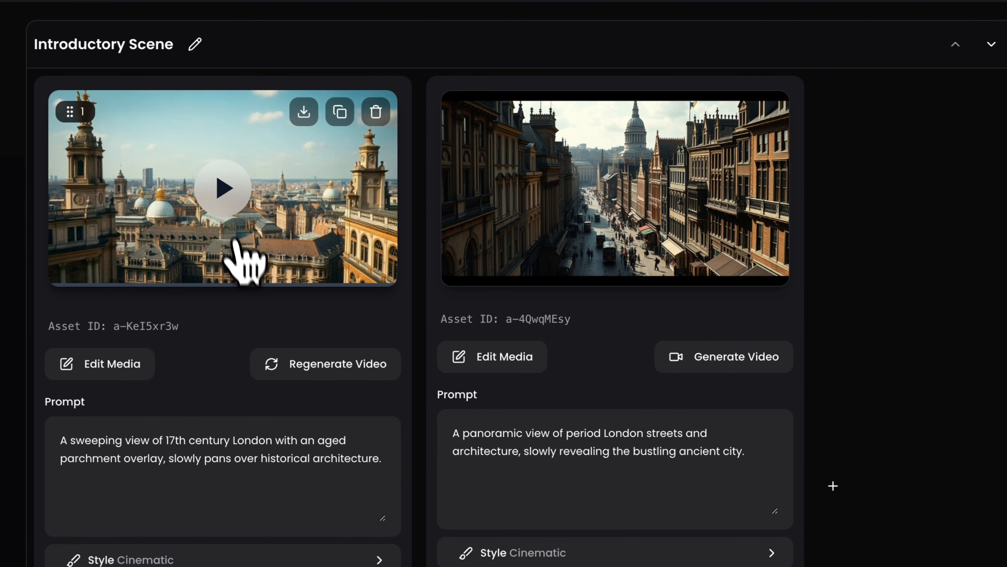
pyautogui.click(238, 241)
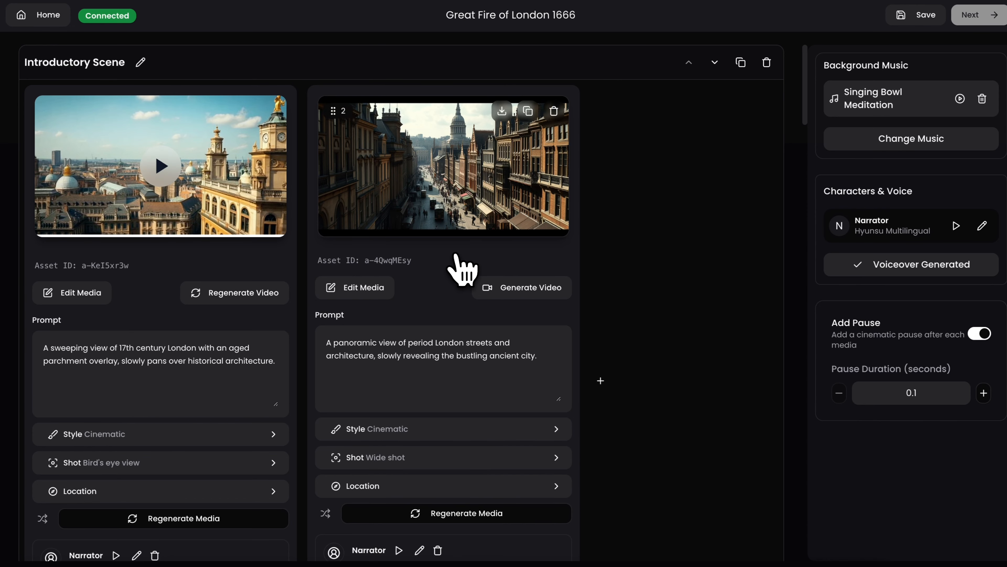
pyautogui.scroll(-10, 456, 256)
pyautogui.scroll(-10, 462, 270)
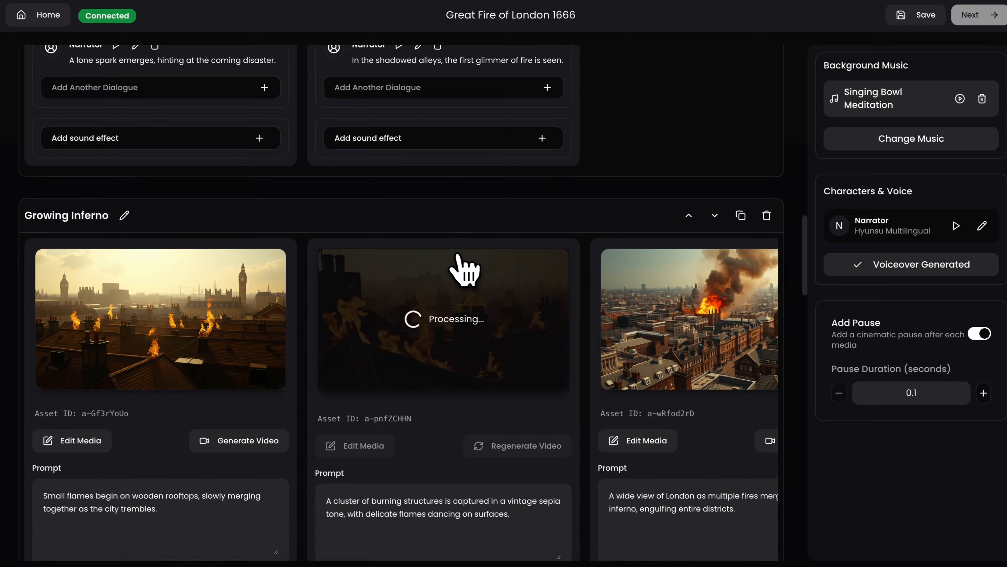
pyautogui.scroll(-10, 425, 278)
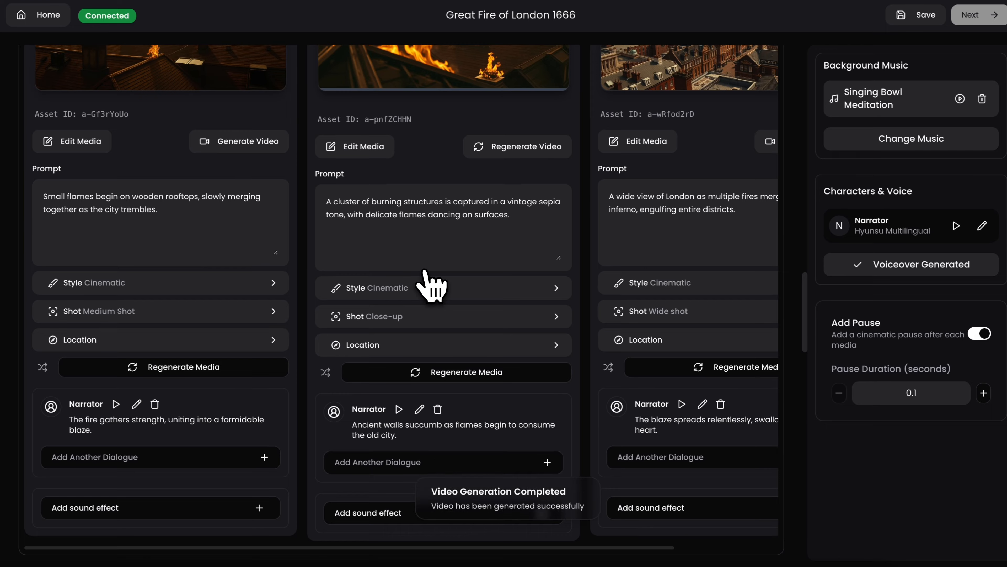
pyautogui.scroll(10, 429, 284)
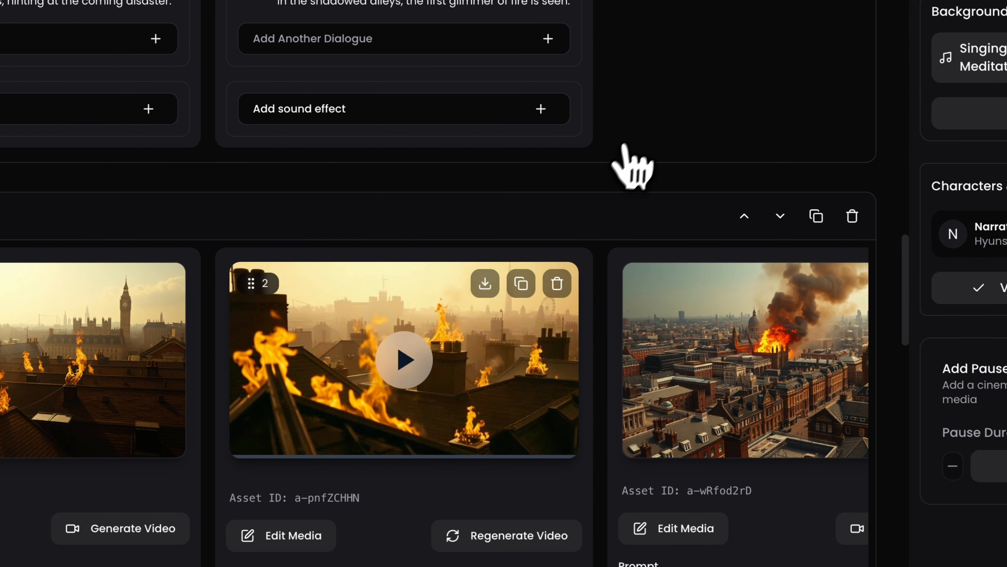
pyautogui.click(404, 360)
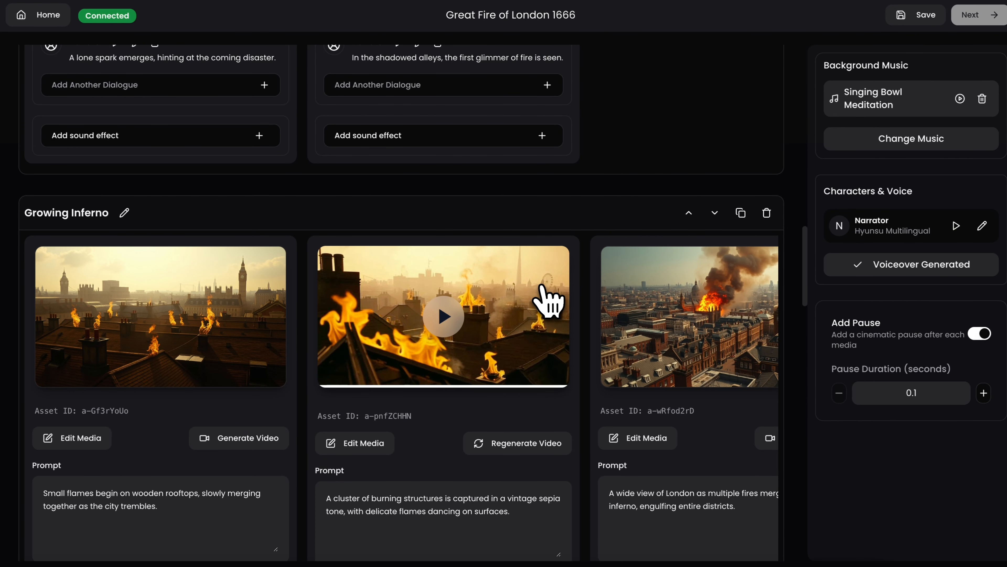
# Play both generated videos in the City in Chaos scene
pyautogui.scroll(-10, 550, 302)
pyautogui.scroll(12, 550, 302)
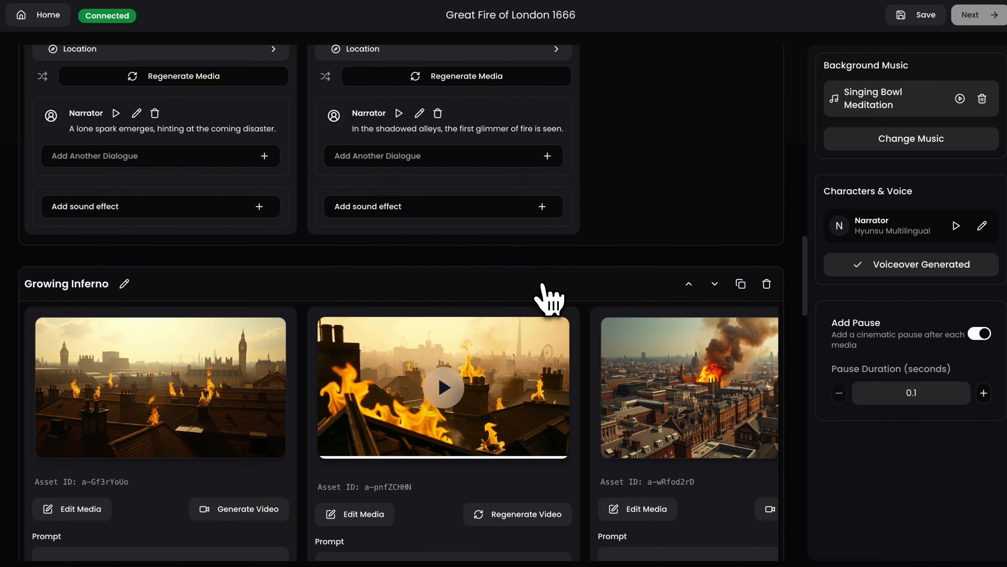
pyautogui.scroll(8, 549, 299)
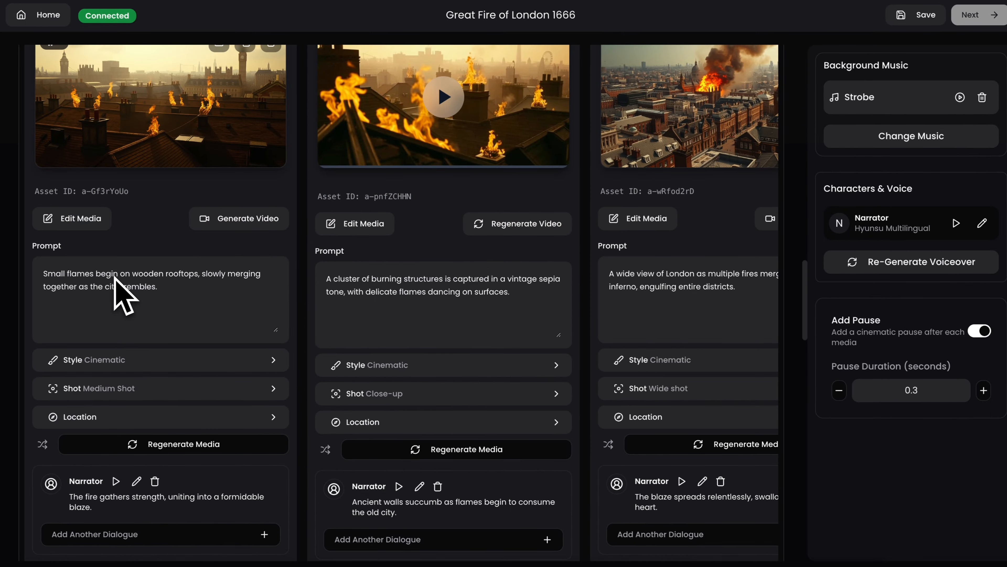
pyautogui.scroll(-10, 119, 294)
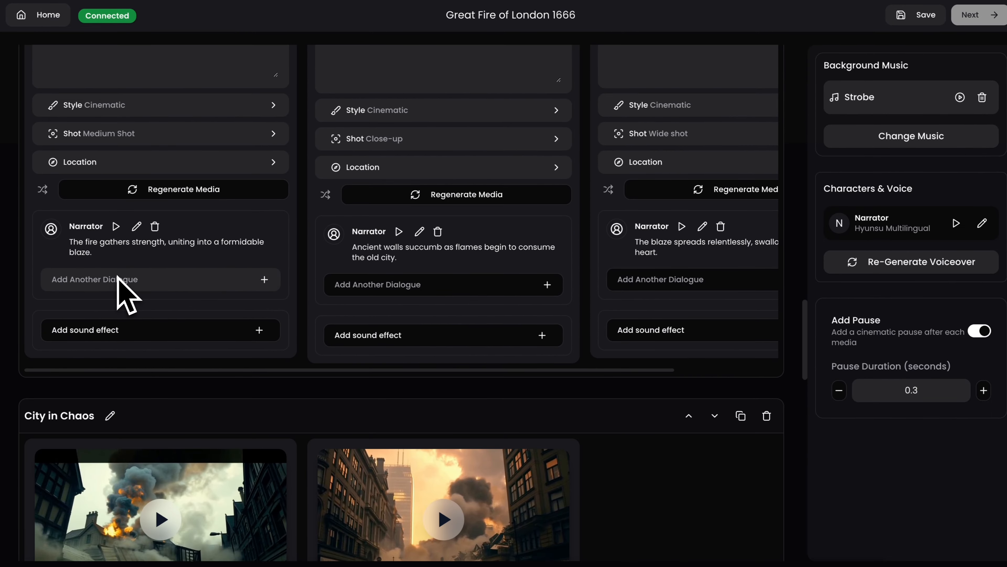
pyautogui.scroll(-1, 150, 394)
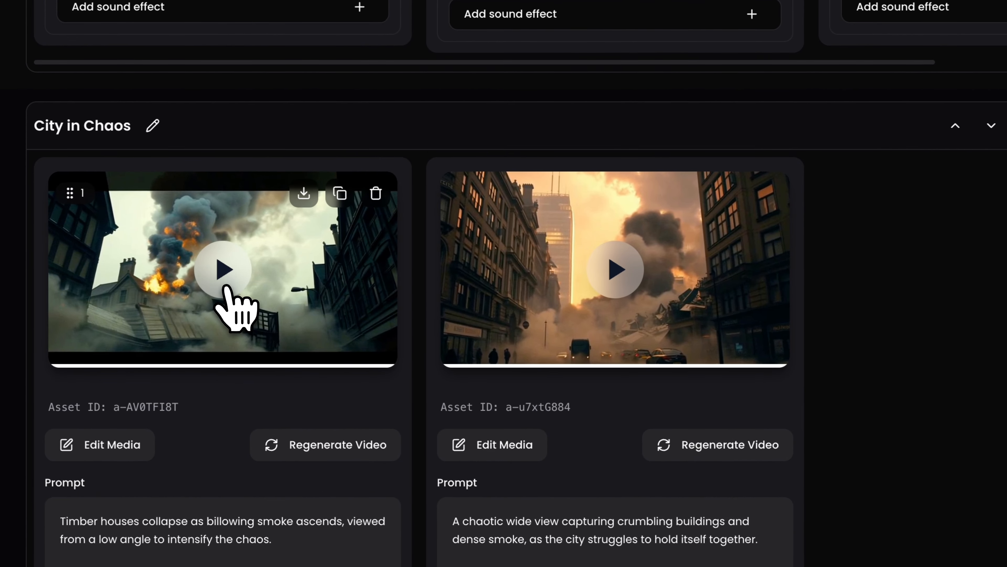
pyautogui.click(163, 283)
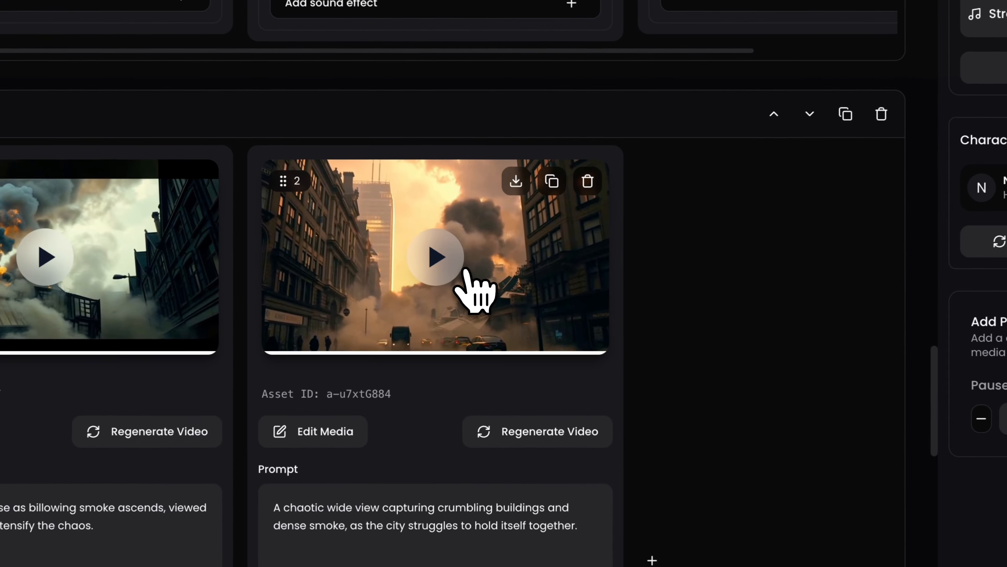
pyautogui.click(462, 279)
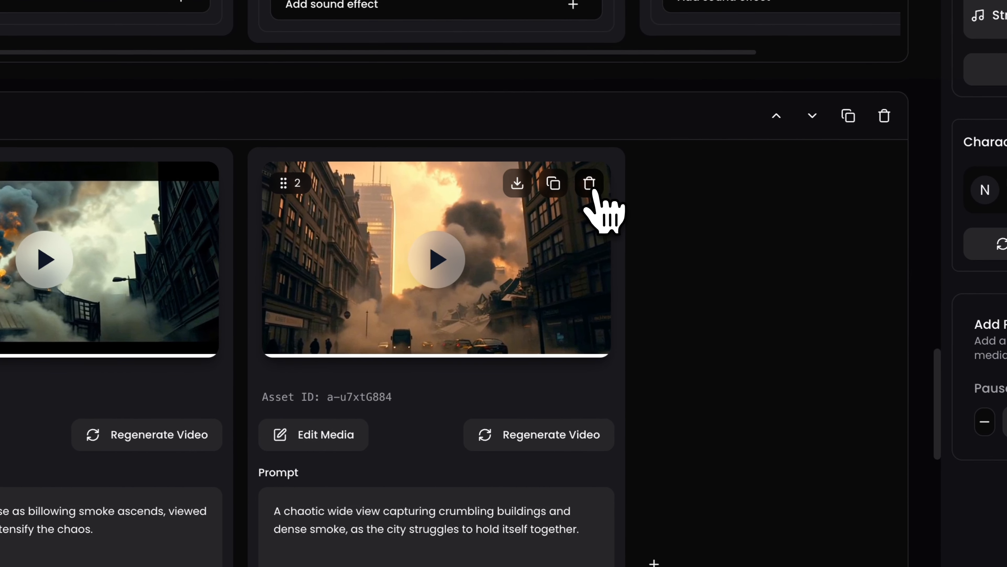
# Delete the second clip from the City in Chaos scene and confirm the deletion
pyautogui.click(554, 219)
pyautogui.click(709, 318)
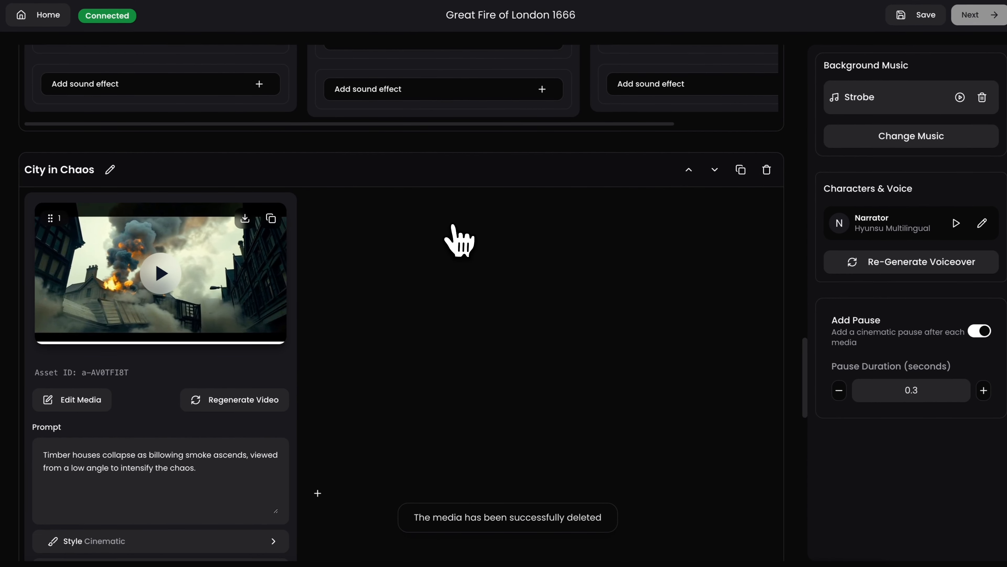
# Save the project and continue to the timeline editor
pyautogui.scroll(10, 460, 241)
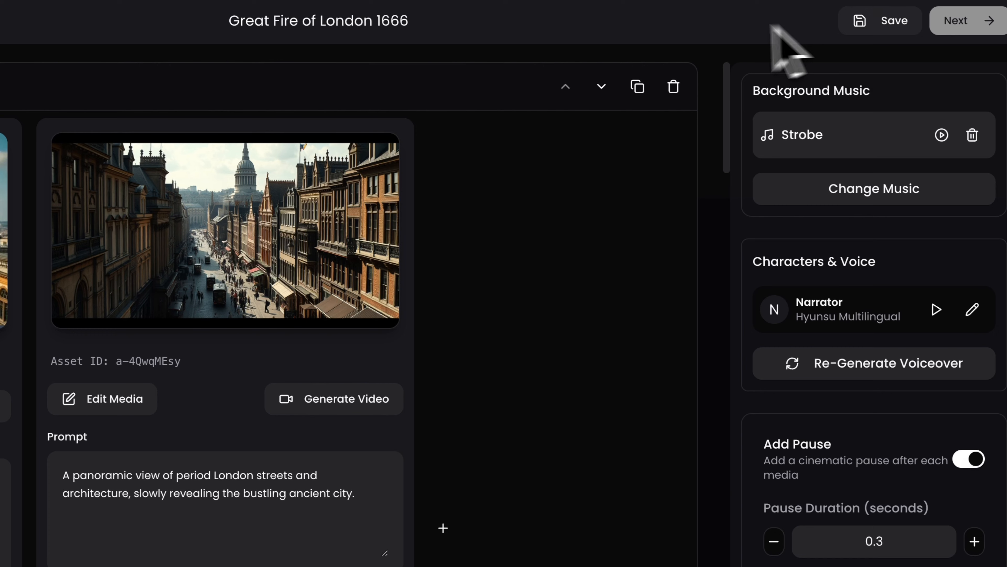
pyautogui.click(900, 15)
pyautogui.click(957, 25)
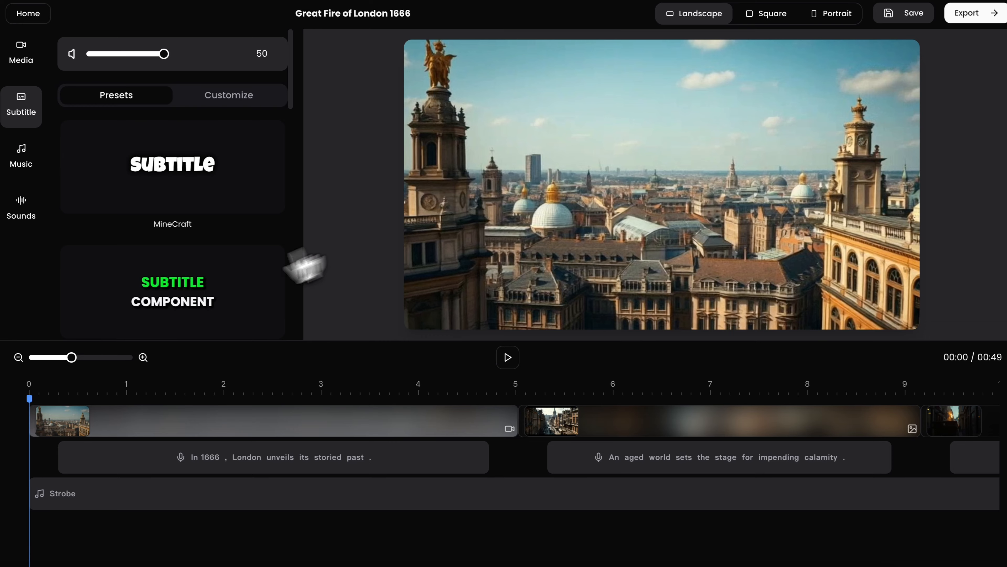
# Zoom the timeline out fully, play the opening clip, and delete the Strobe music track from the timeline
pyautogui.moveTo(75, 358); pyautogui.dragTo(16, 373)
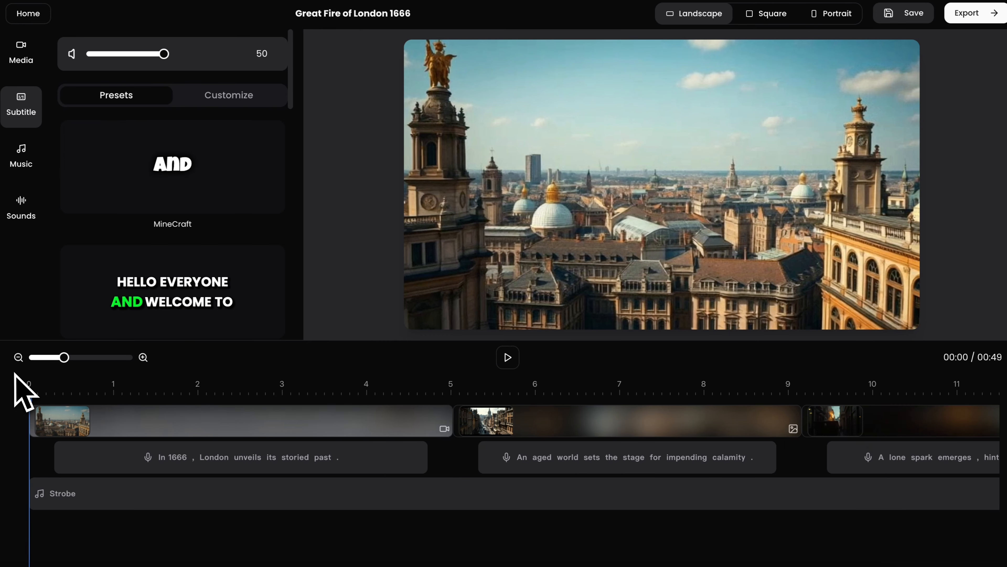
pyautogui.click(508, 359)
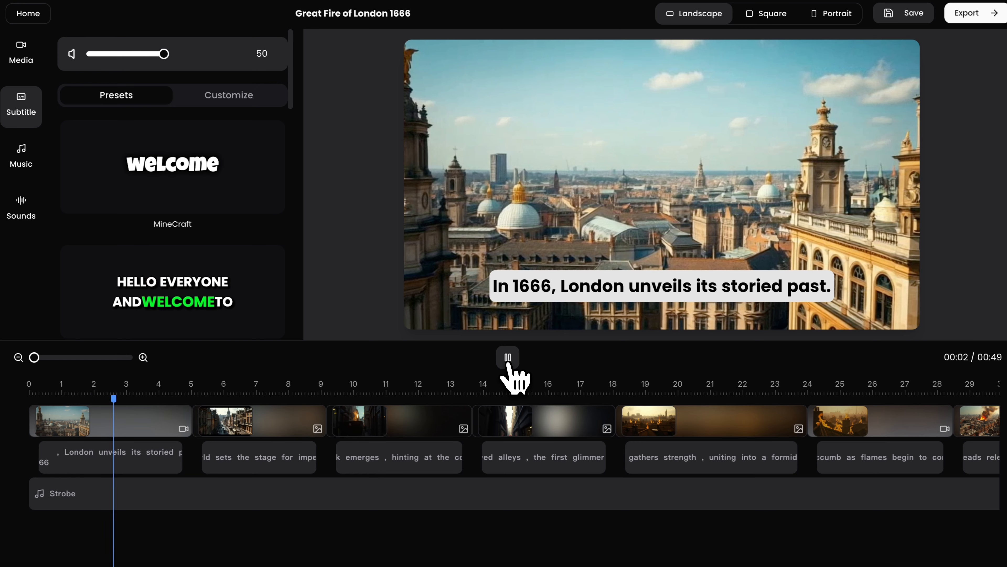
pyautogui.click(74, 496)
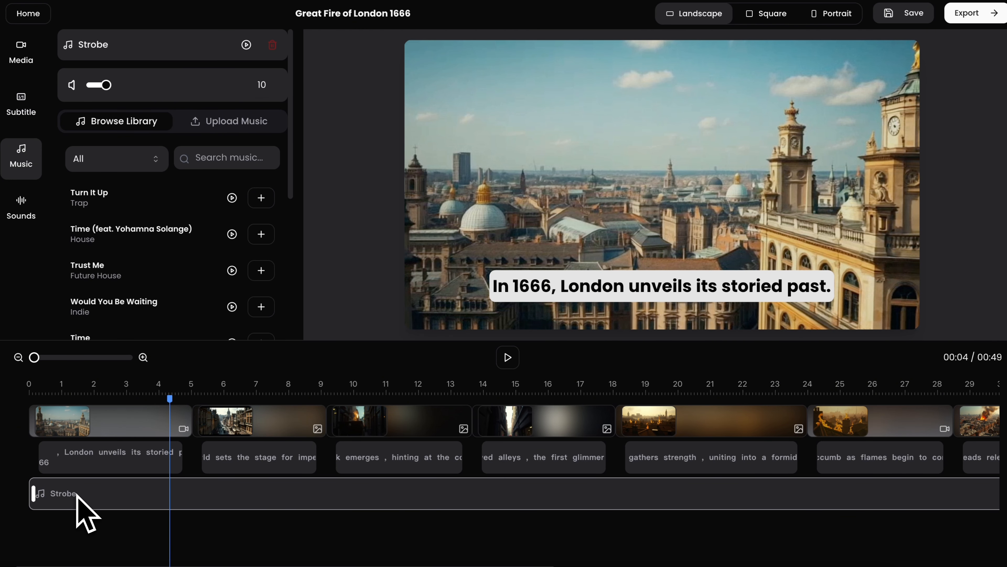
pyautogui.press('Delete')
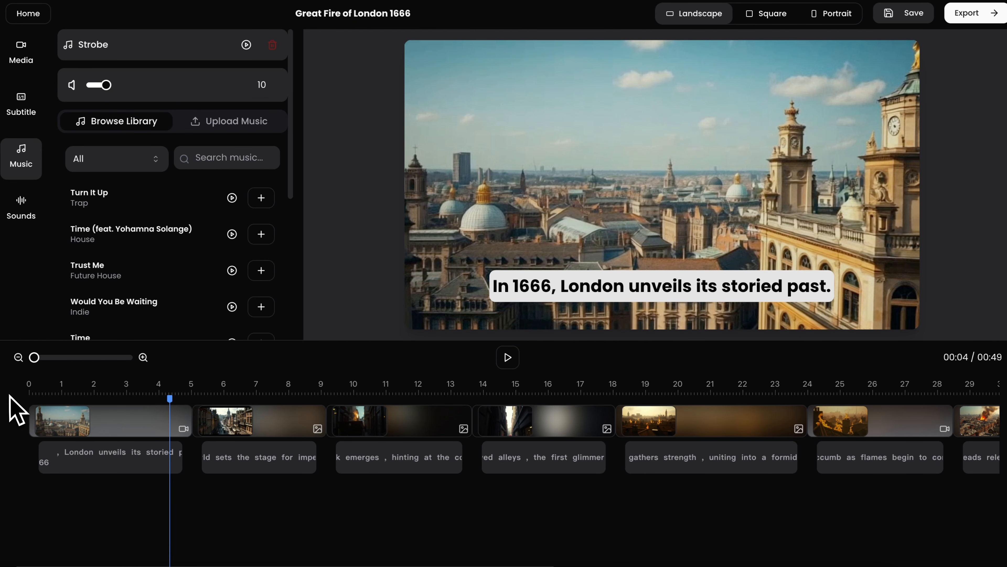
# Play the video from the beginning without background music and stop it in the third clip
pyautogui.click(36, 397)
pyautogui.moveTo(238, 380); pyautogui.dragTo(372, 381)
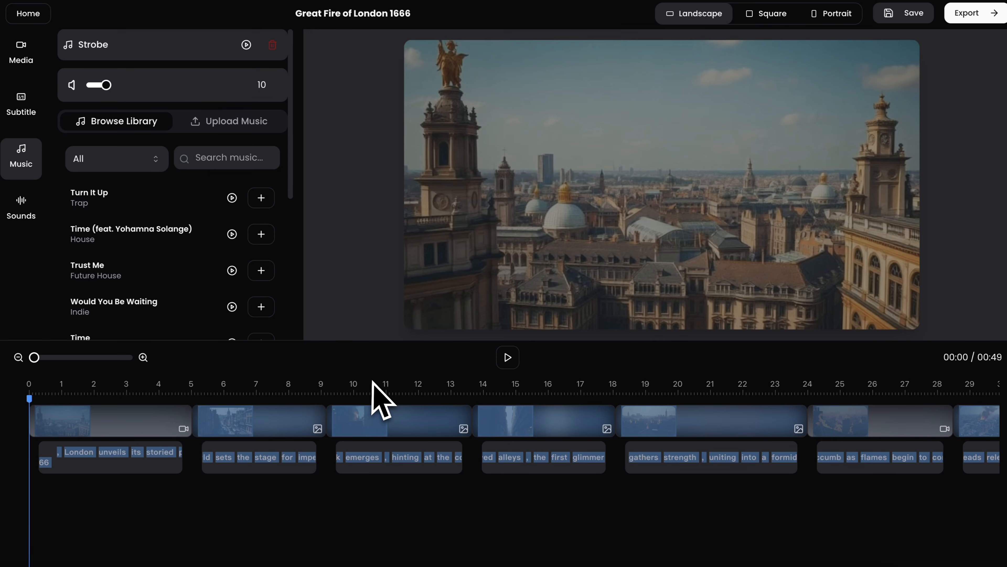
pyautogui.click(506, 353)
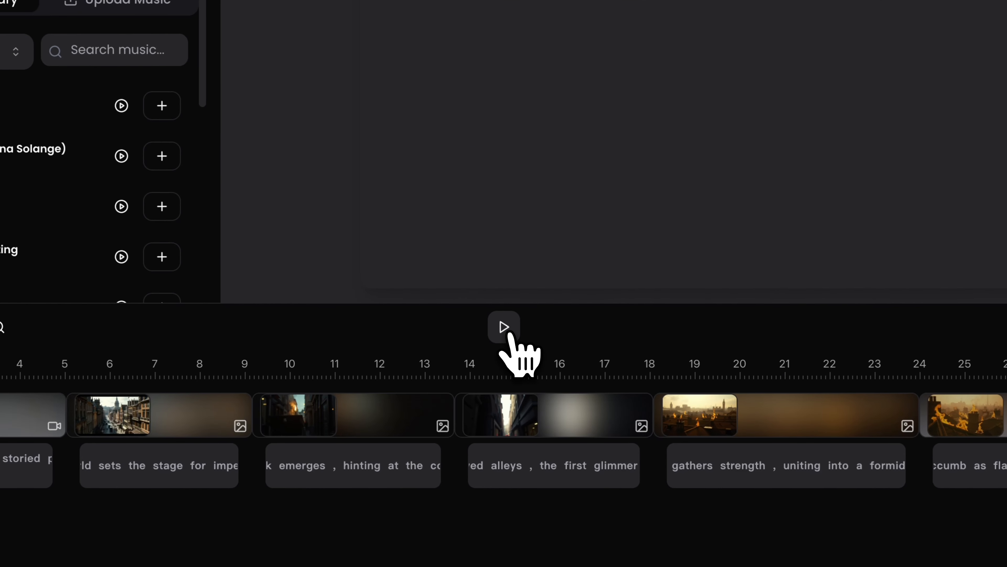
pyautogui.click(504, 327)
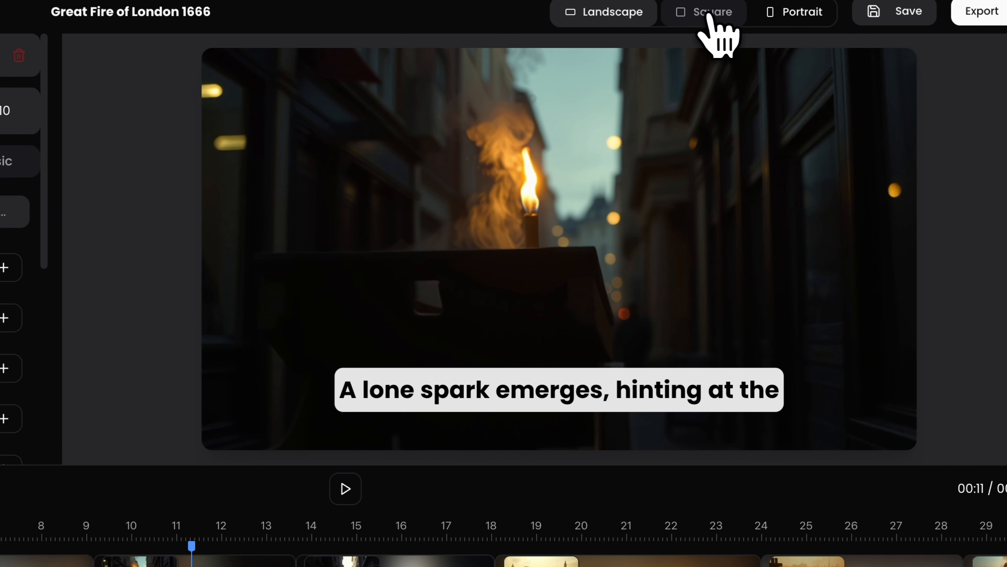
# Preview the video in Square and Portrait formats, then switch it back to Landscape
pyautogui.click(772, 16)
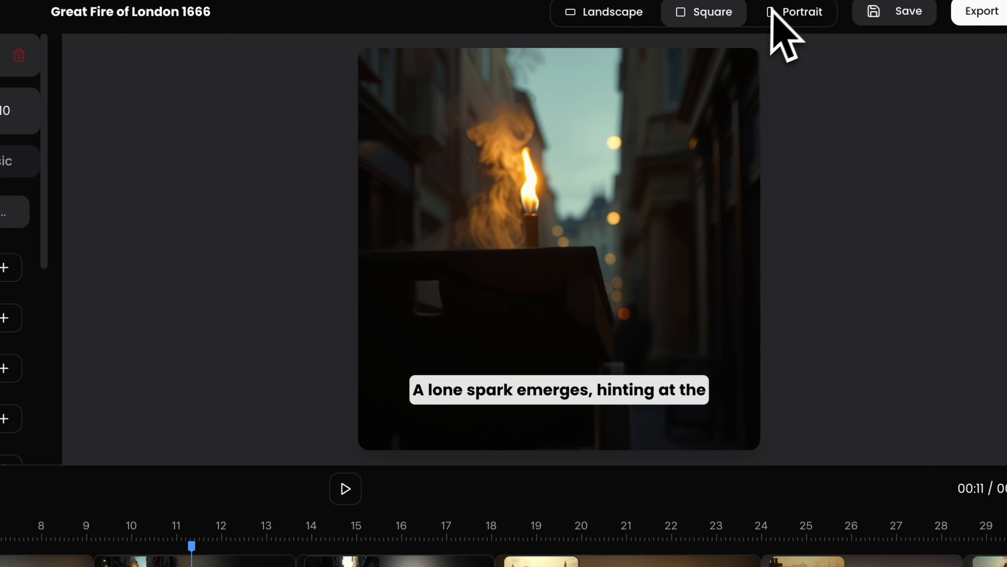
pyautogui.click(784, 24)
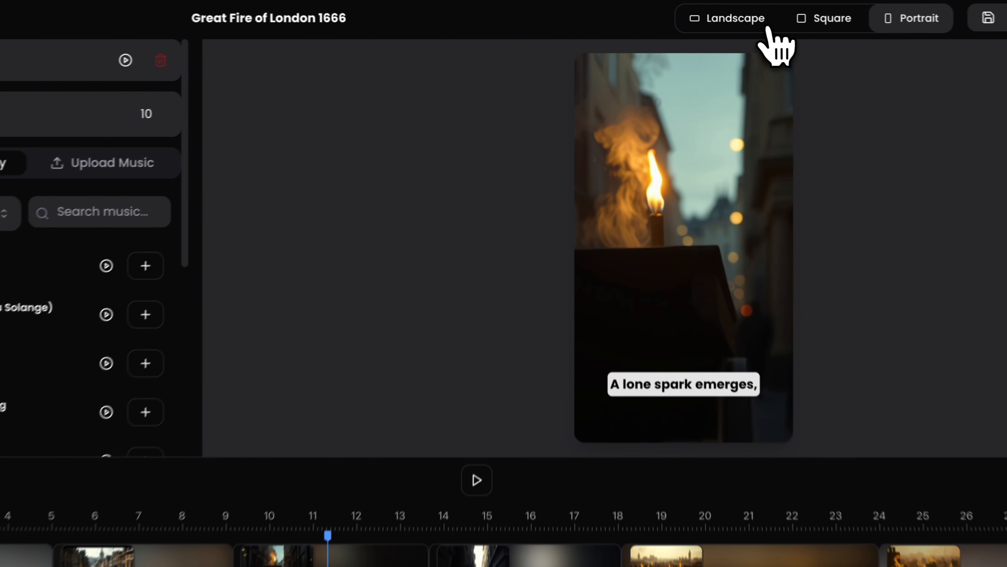
pyautogui.click(714, 14)
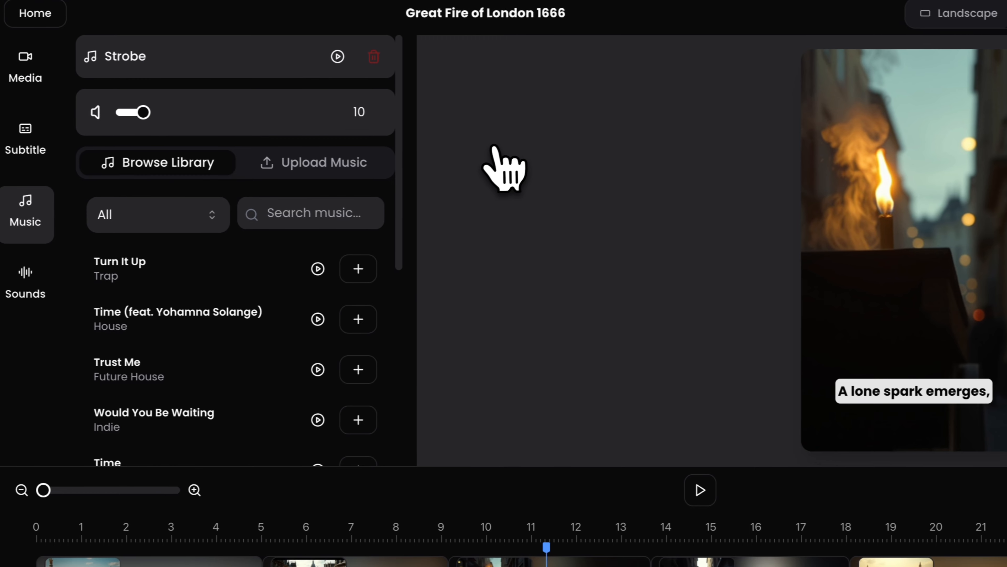
# Apply the Simple Fade transition to all media slides and play the video into the fourth clip to check it
pyautogui.click(38, 77)
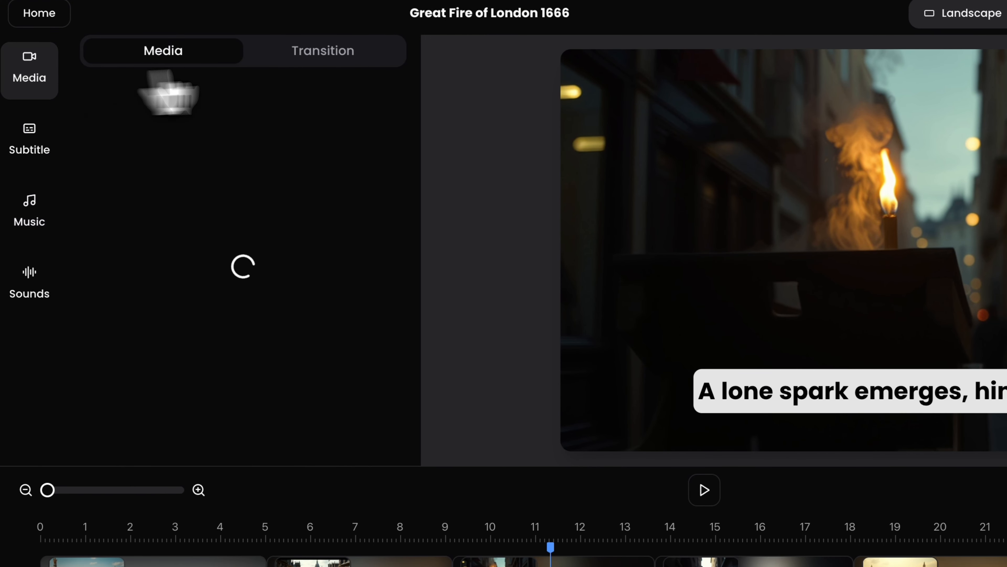
pyautogui.click(332, 60)
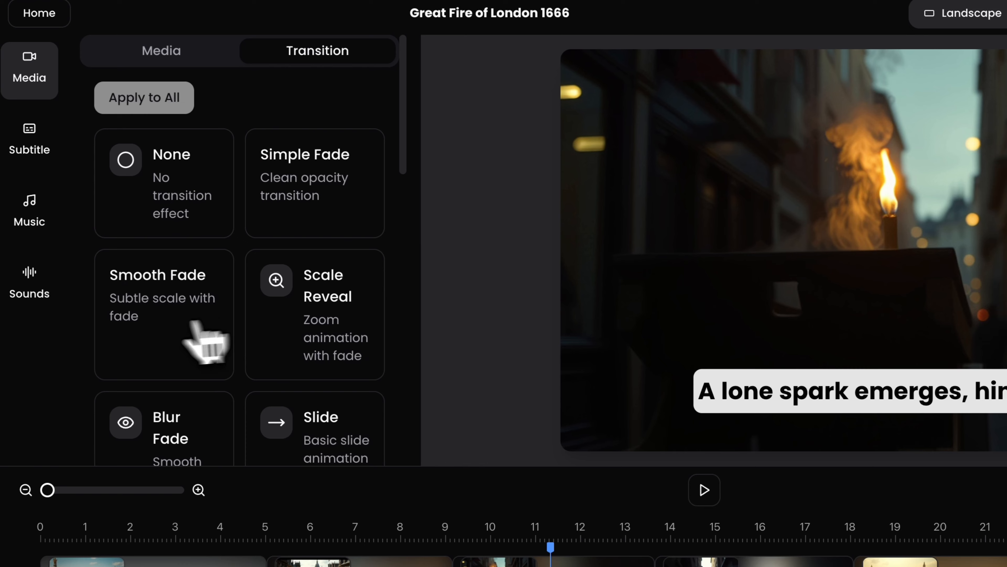
pyautogui.click(147, 324)
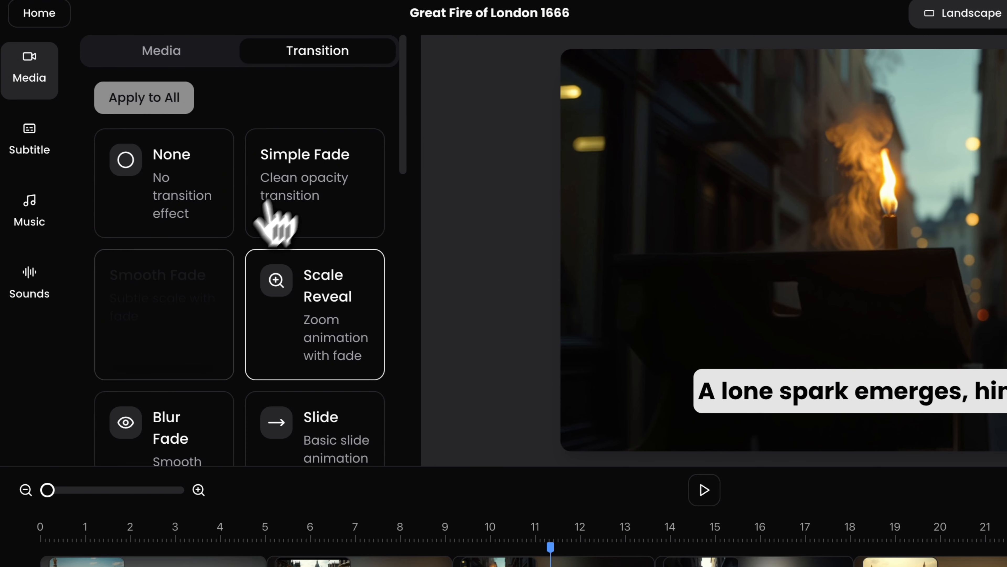
pyautogui.click(292, 178)
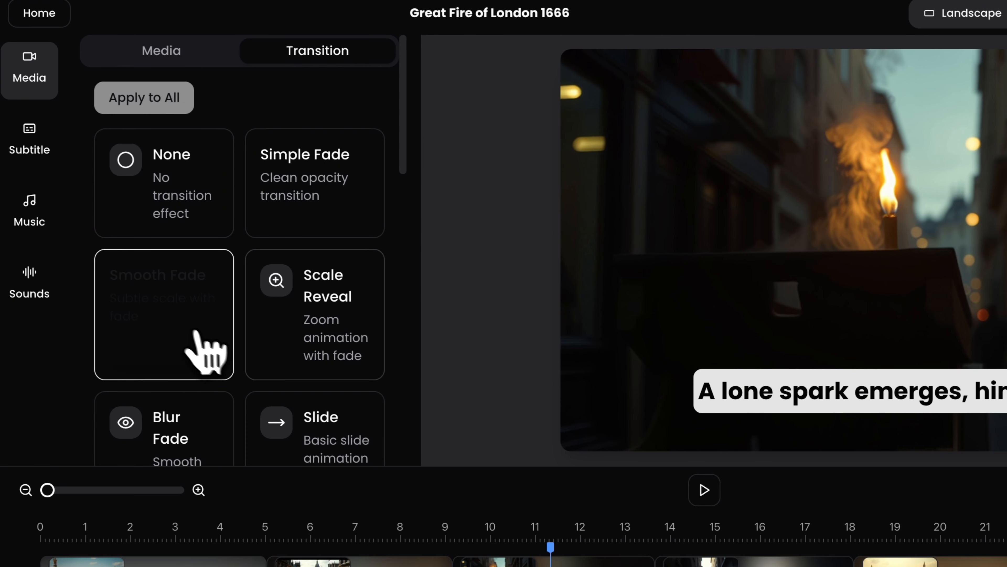
pyautogui.click(183, 318)
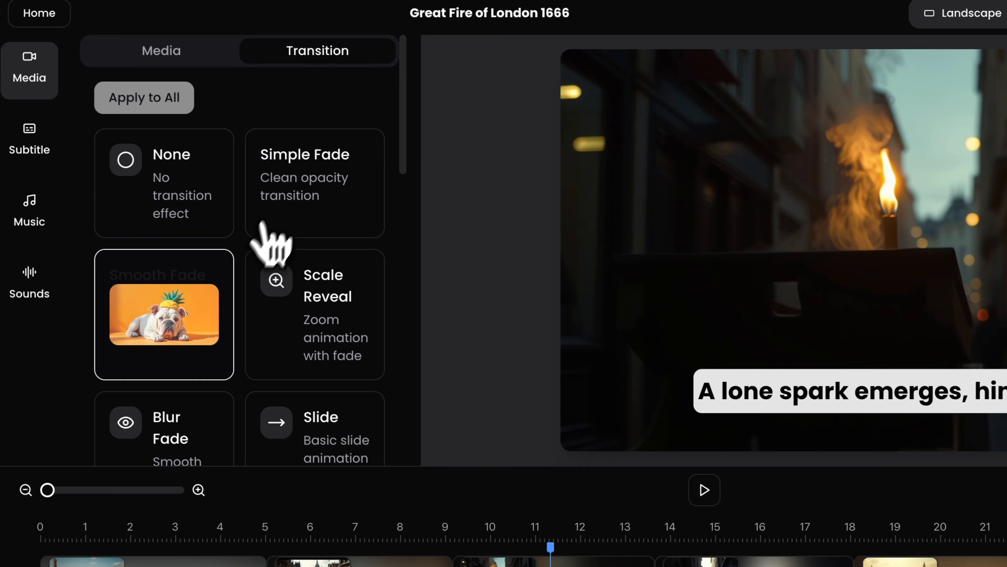
pyautogui.click(318, 191)
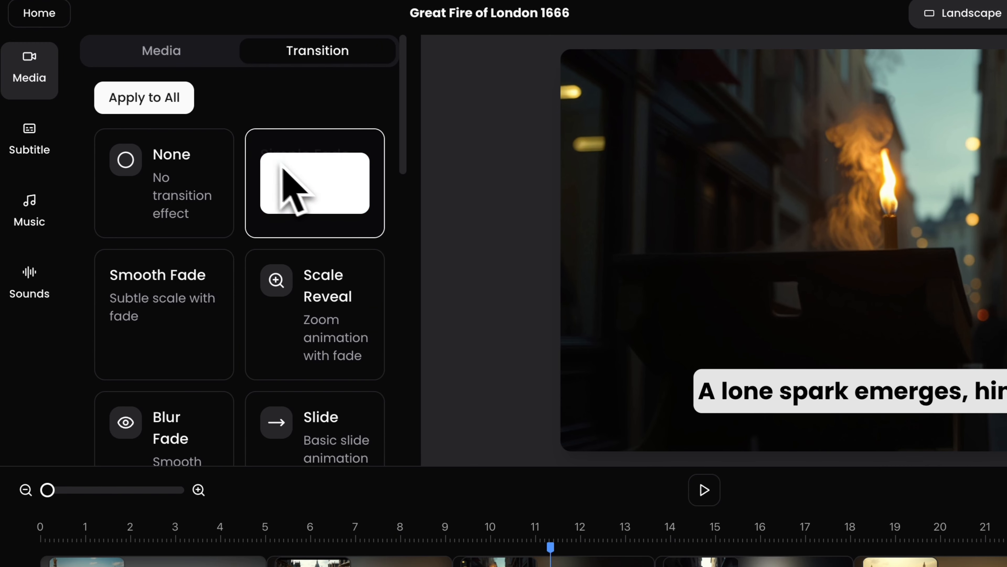
pyautogui.click(154, 105)
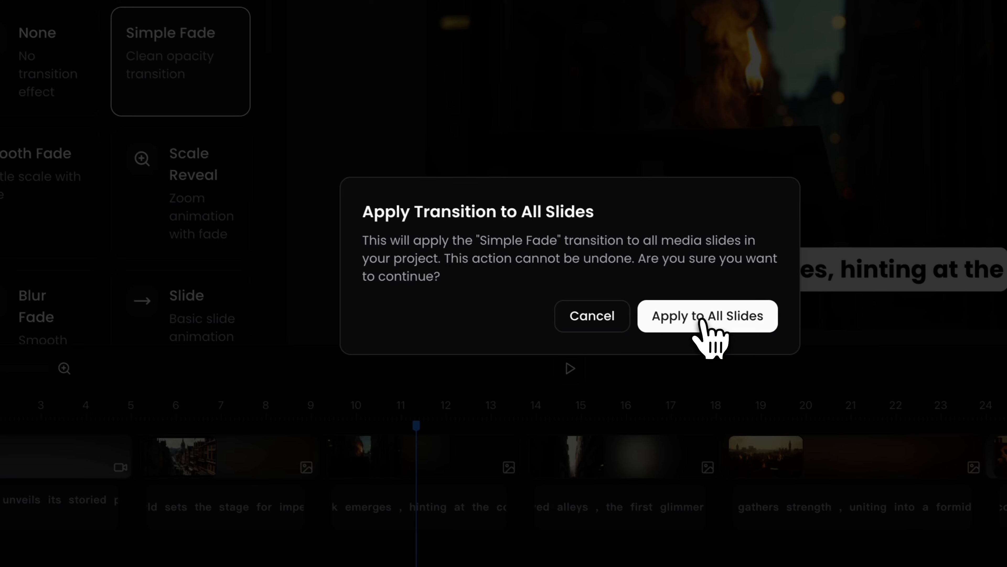
pyautogui.click(703, 320)
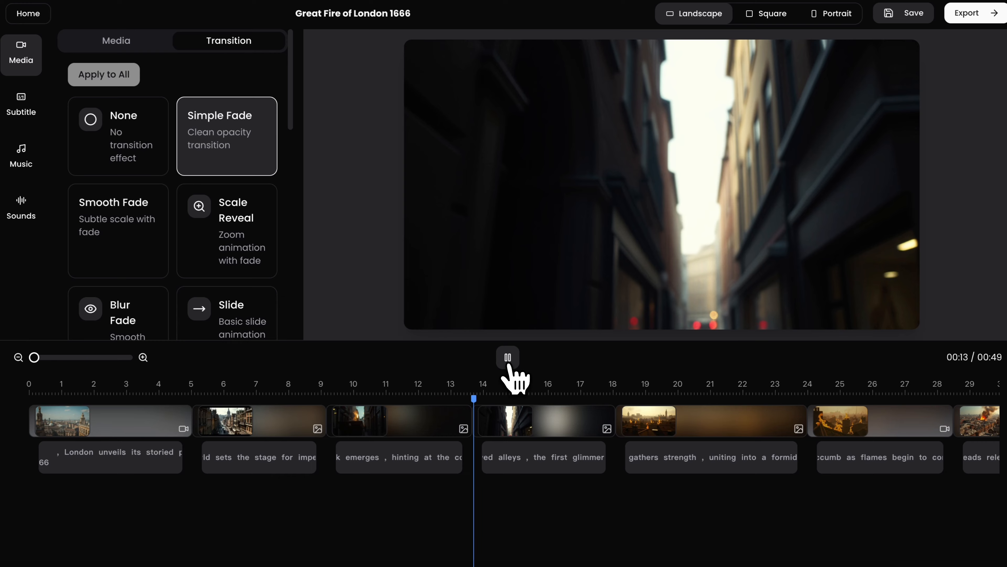
pyautogui.press('space')
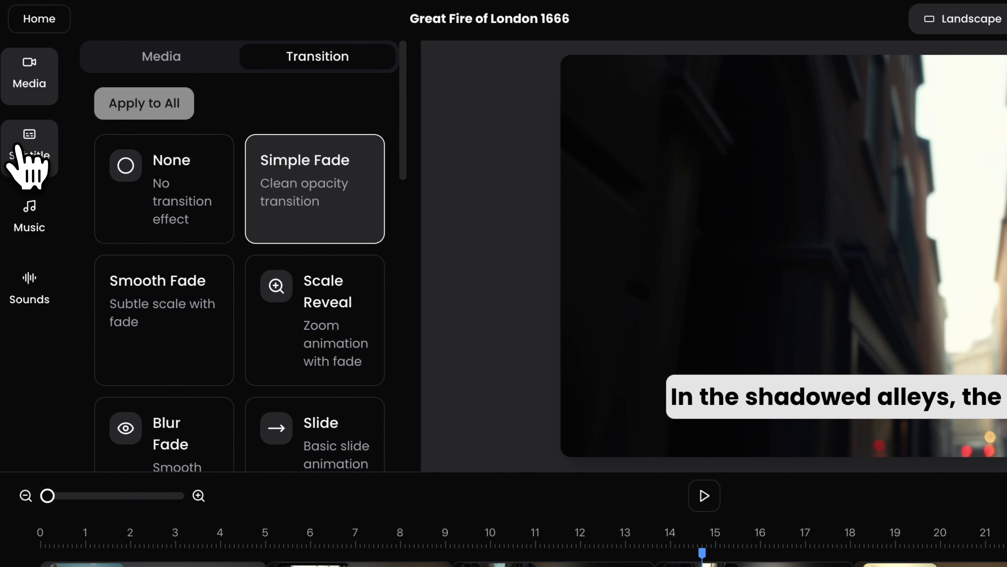
# Try the Karaoke subtitle preset and switch the subtitles to the Barb preset instead
pyautogui.click(21, 104)
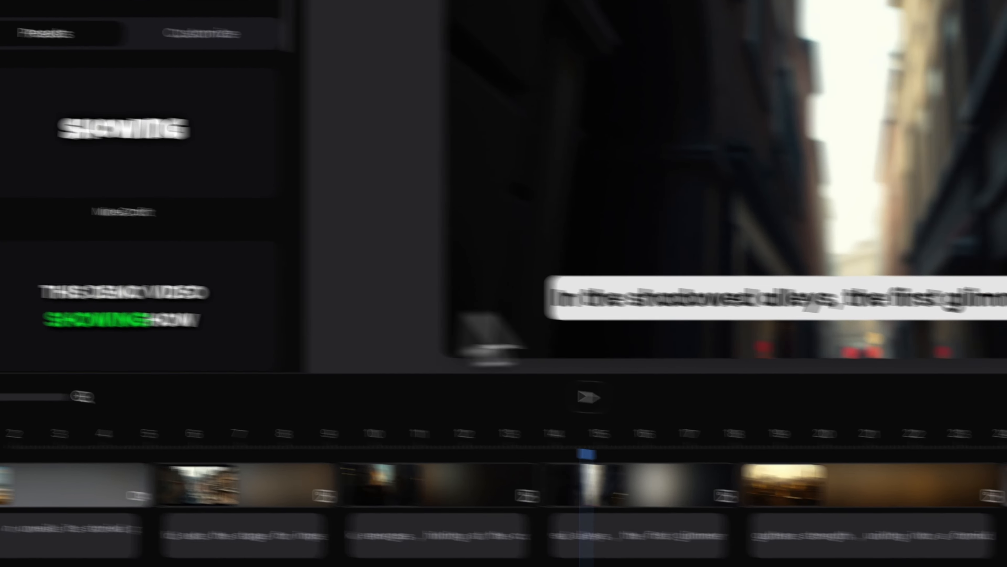
pyautogui.click(214, 342)
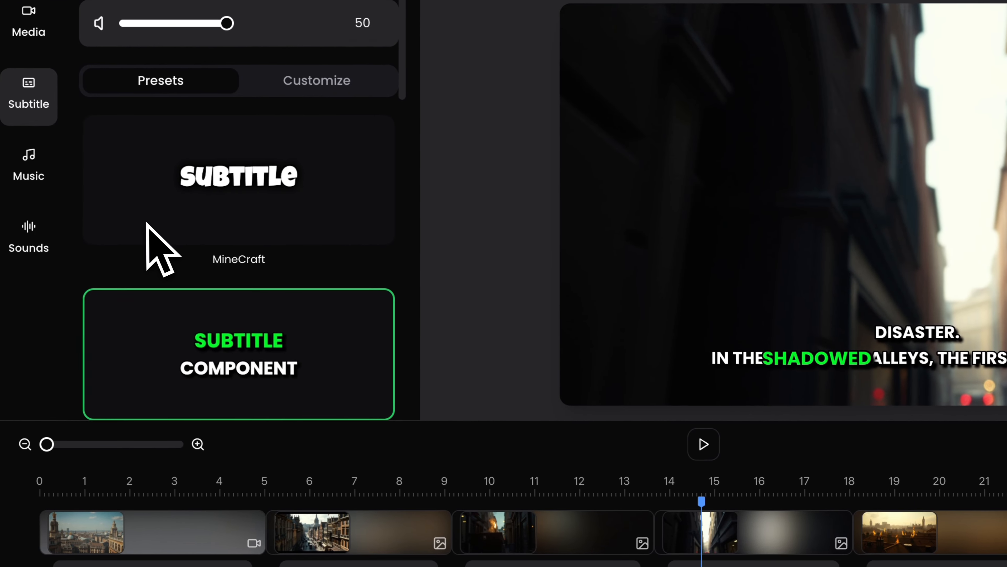
pyautogui.scroll(-5, 198, 252)
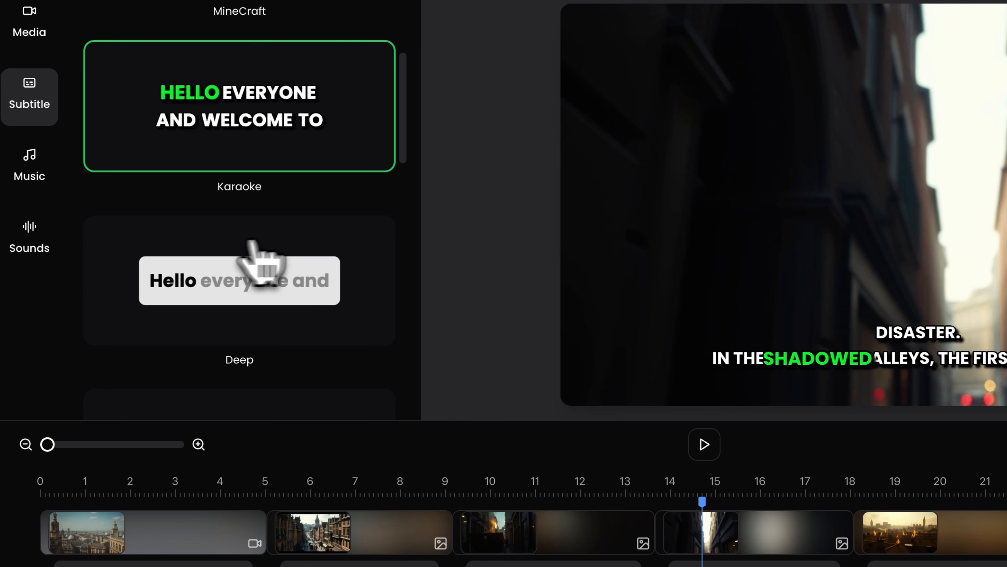
pyautogui.scroll(-5, 261, 247)
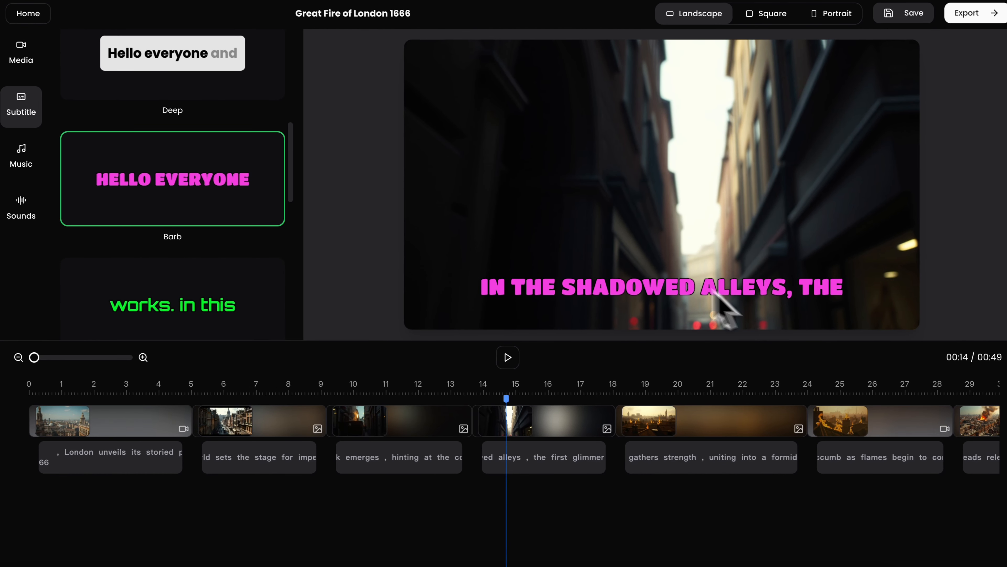
pyautogui.scroll(5, 186, 135)
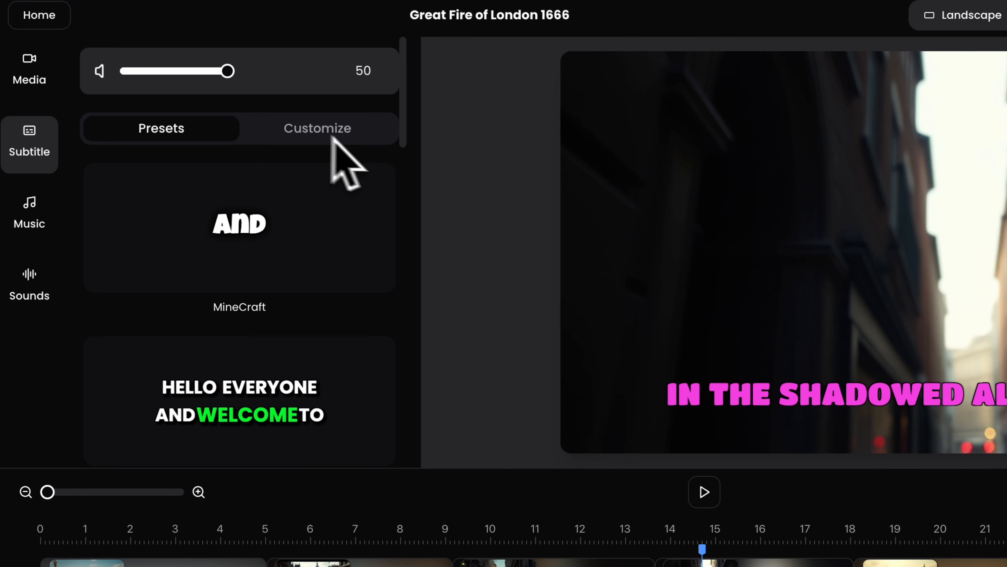
# Review the subtitle customization settings and change the subtitle text color to dark gold, #c28e00
pyautogui.click(314, 131)
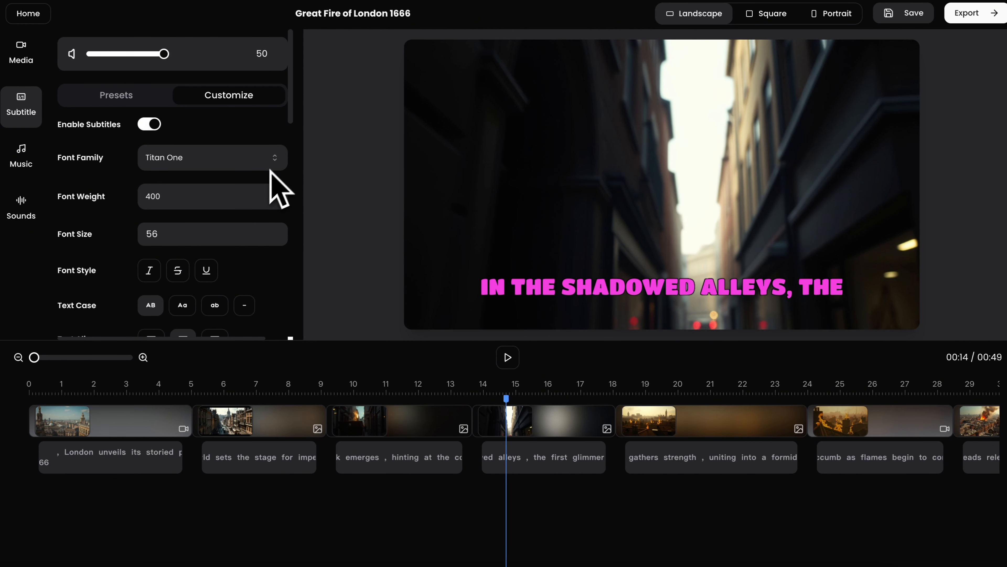
pyautogui.scroll(-8, 262, 183)
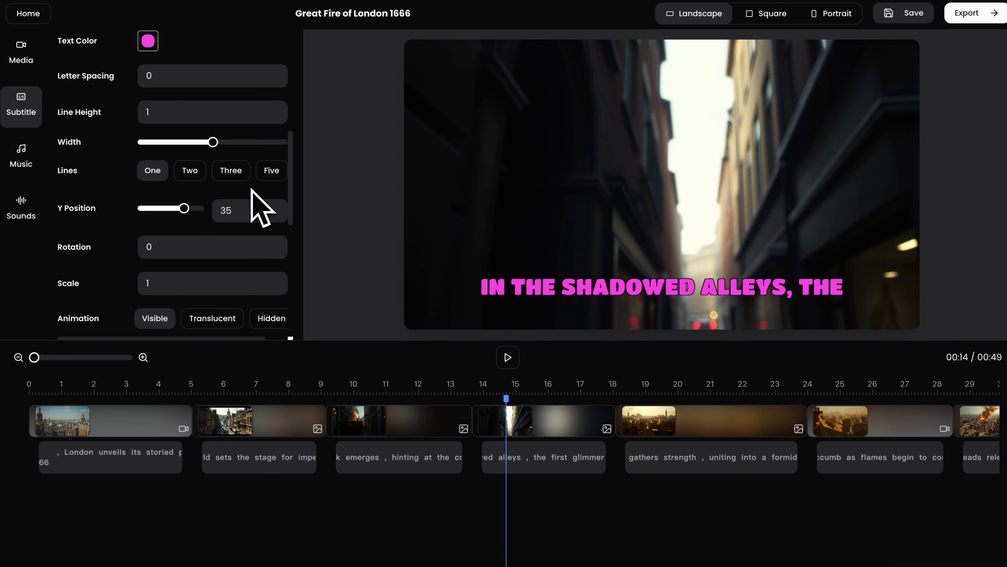
pyautogui.scroll(-5, 262, 206)
pyautogui.scroll(-4, 251, 188)
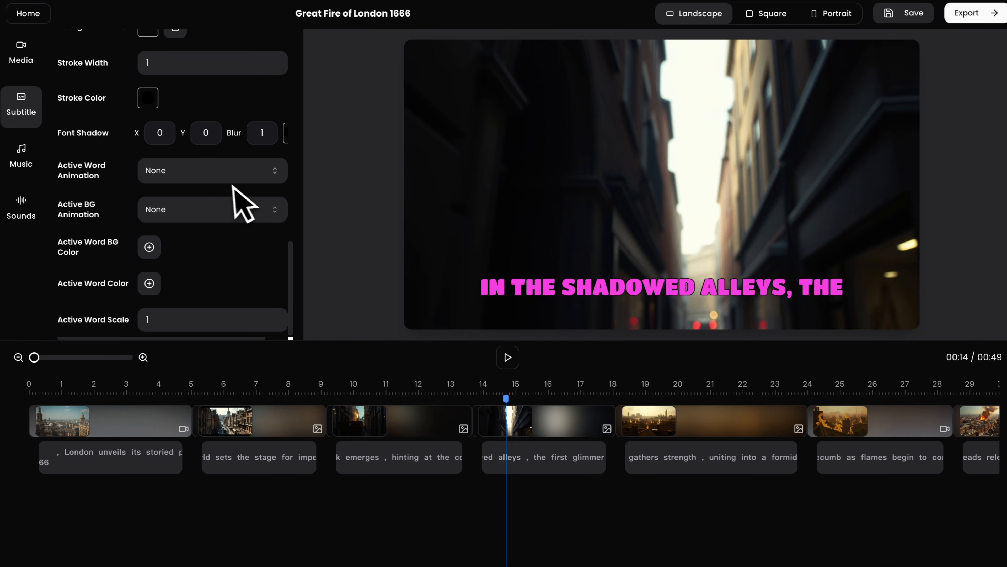
pyautogui.scroll(5, 227, 184)
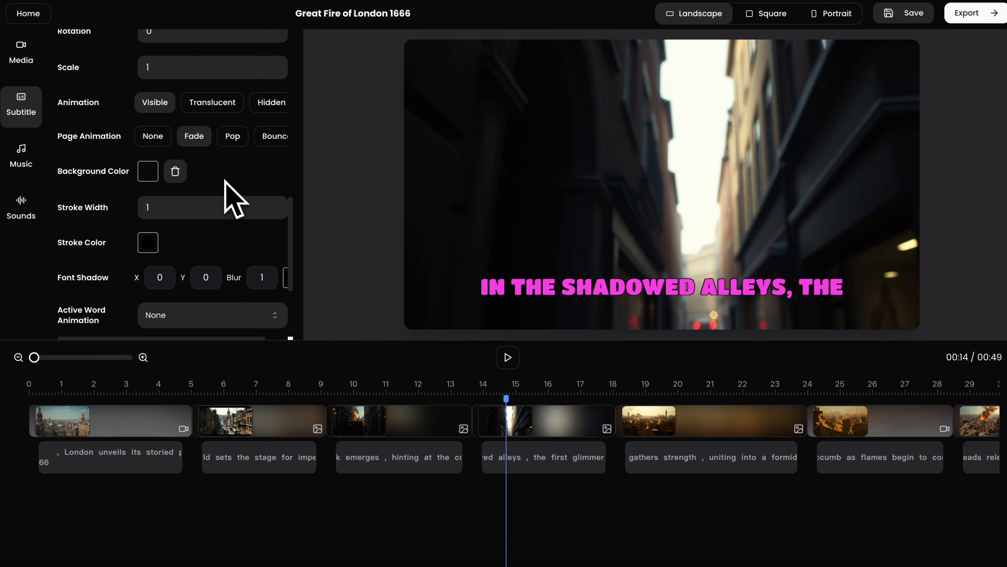
pyautogui.scroll(5, 206, 139)
pyautogui.click(147, 60)
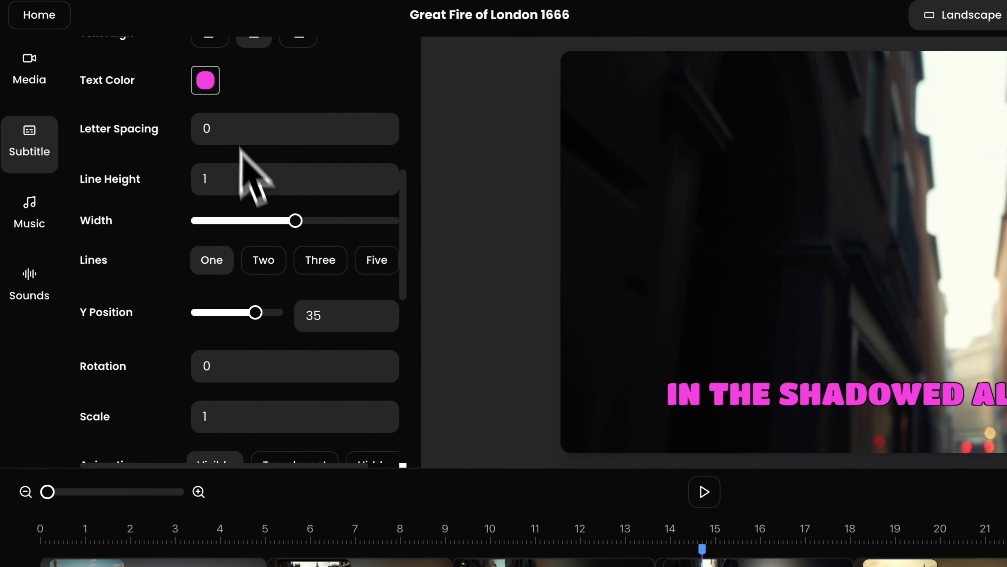
pyautogui.click(135, 282)
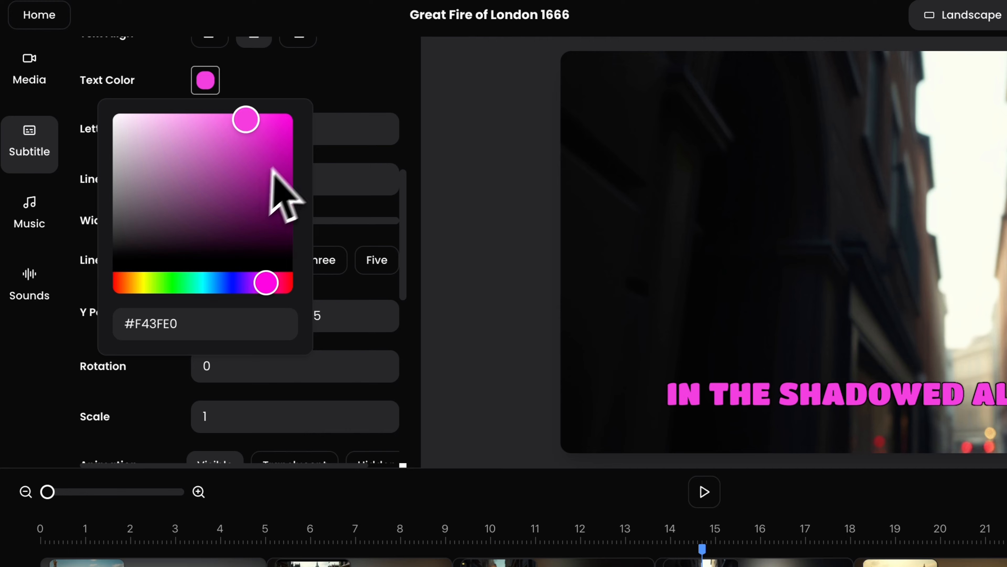
pyautogui.moveTo(295, 160)
pyautogui.mouseDown()
pyautogui.moveTo(296, 178)
pyautogui.moveTo(296, 151)
pyautogui.mouseUp()
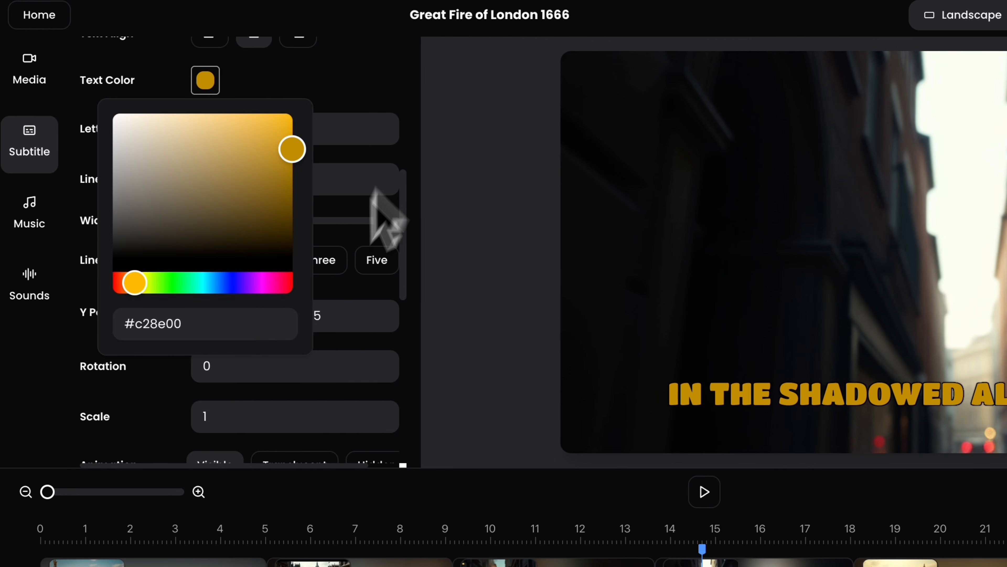
pyautogui.click(345, 294)
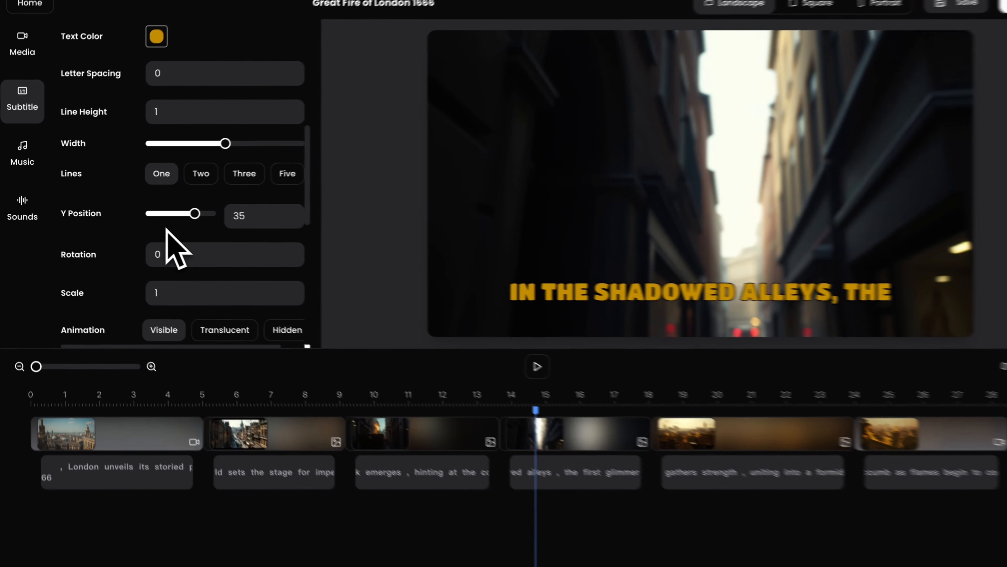
# Add a white active word color to the subtitles and play the video into the burning rooftops clip
pyautogui.scroll(-5, 35, 238)
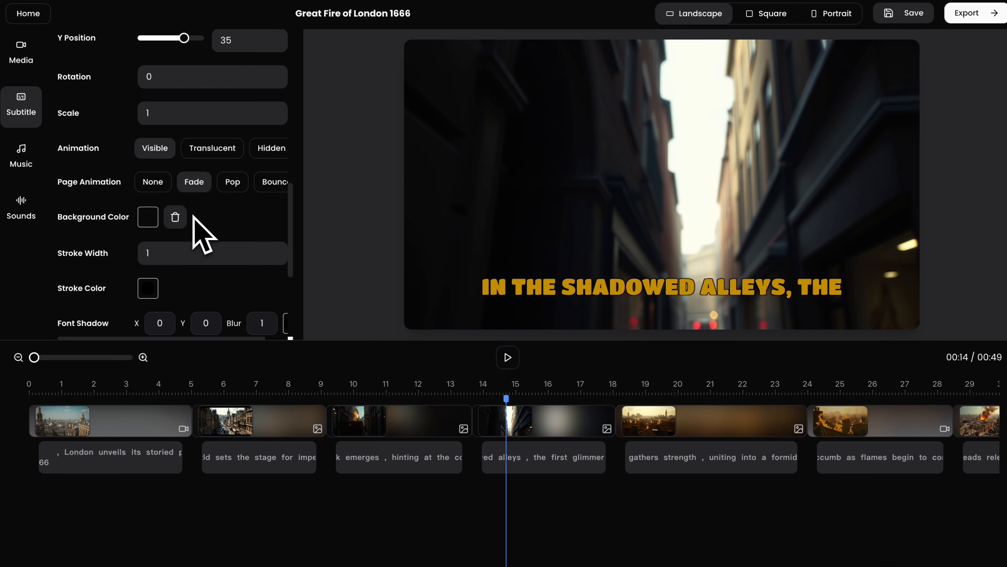
pyautogui.scroll(-5, 193, 216)
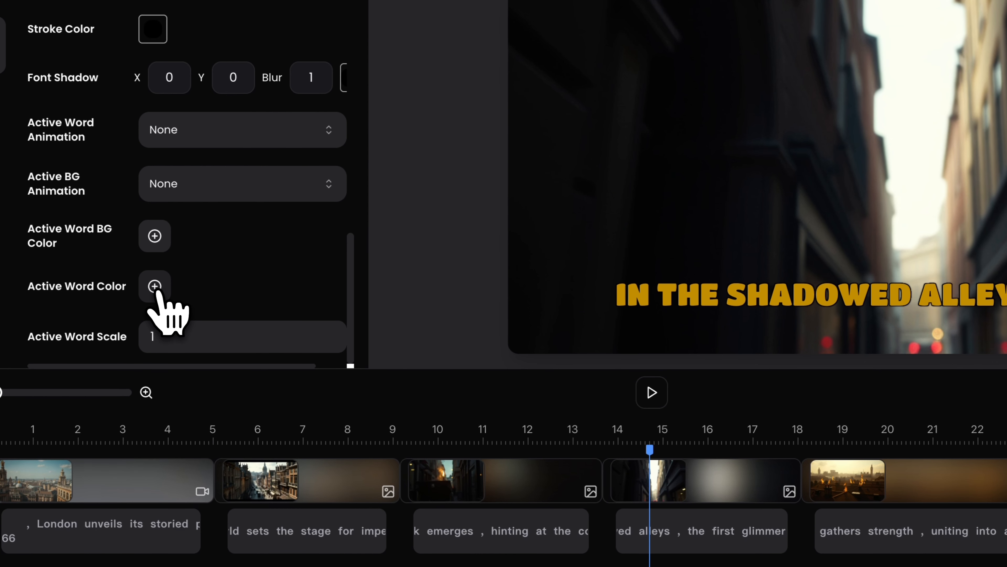
pyautogui.click(150, 282)
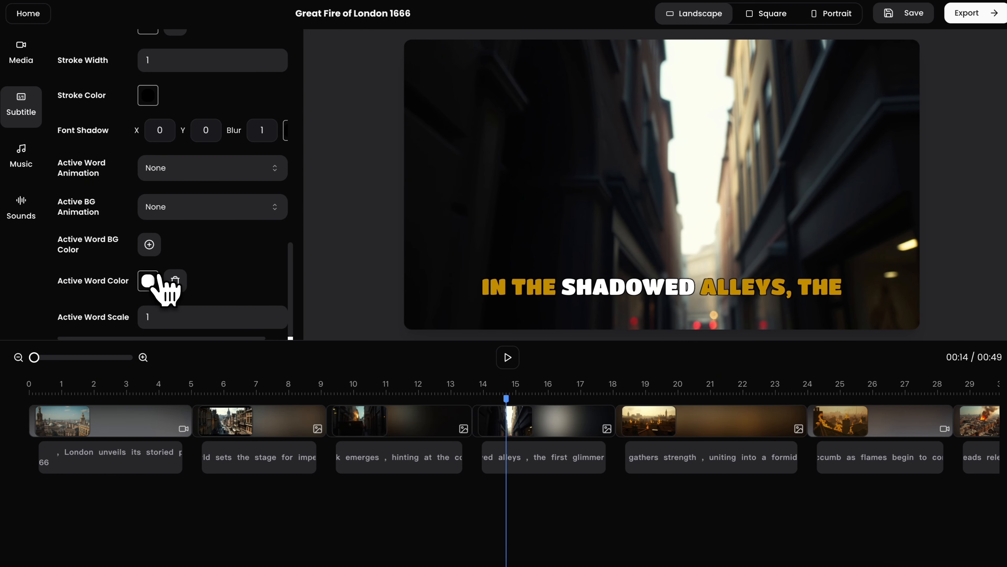
pyautogui.click(507, 362)
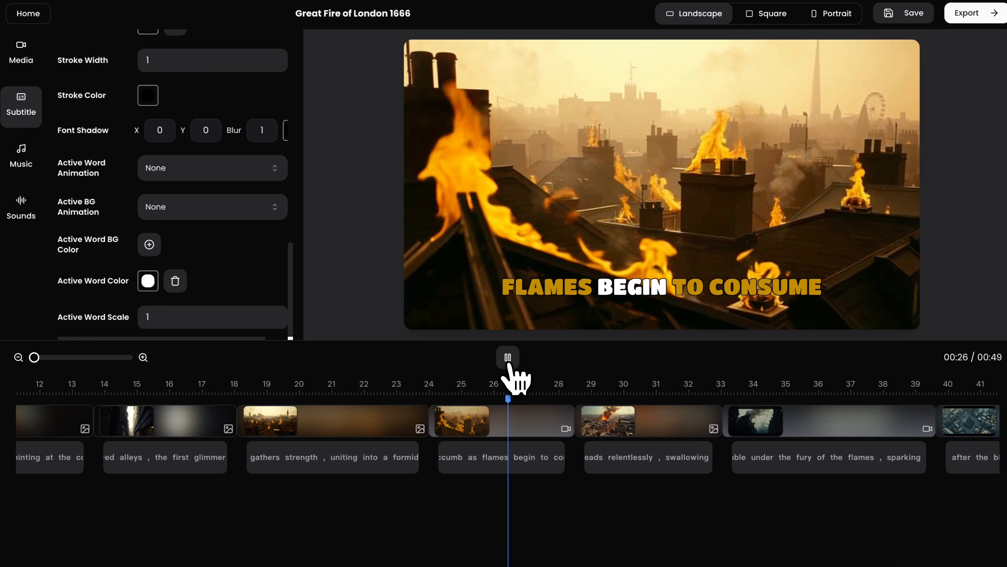
pyautogui.click(508, 357)
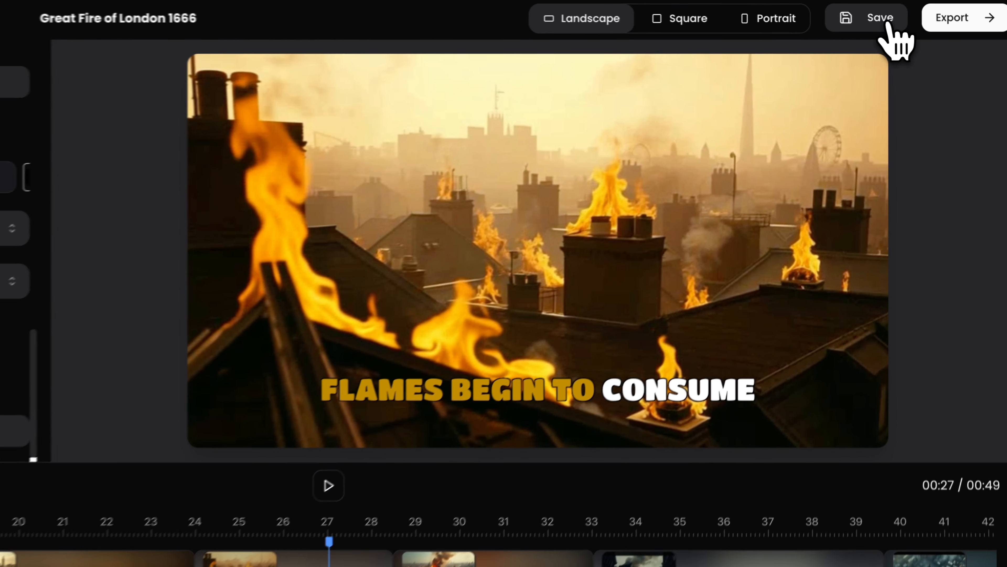
# Save and export the video, and view the available actions for the Great Fire of London 1666 project
pyautogui.click(887, 24)
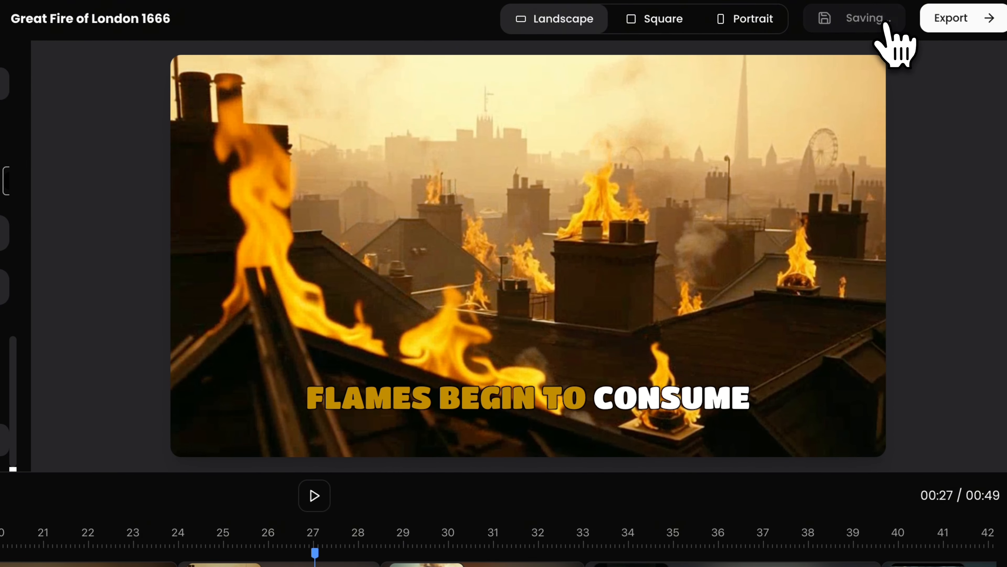
pyautogui.click(951, 30)
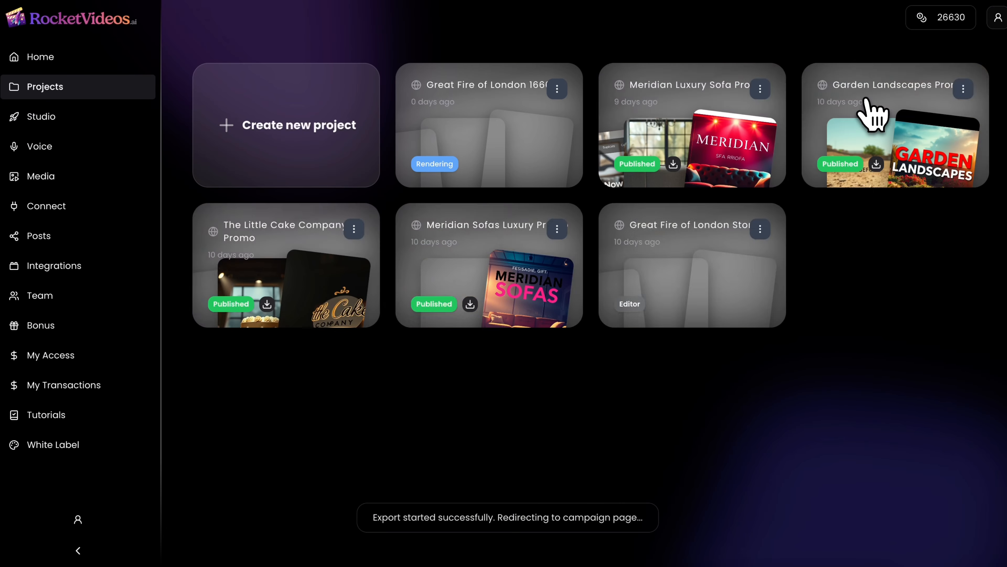
pyautogui.click(557, 89)
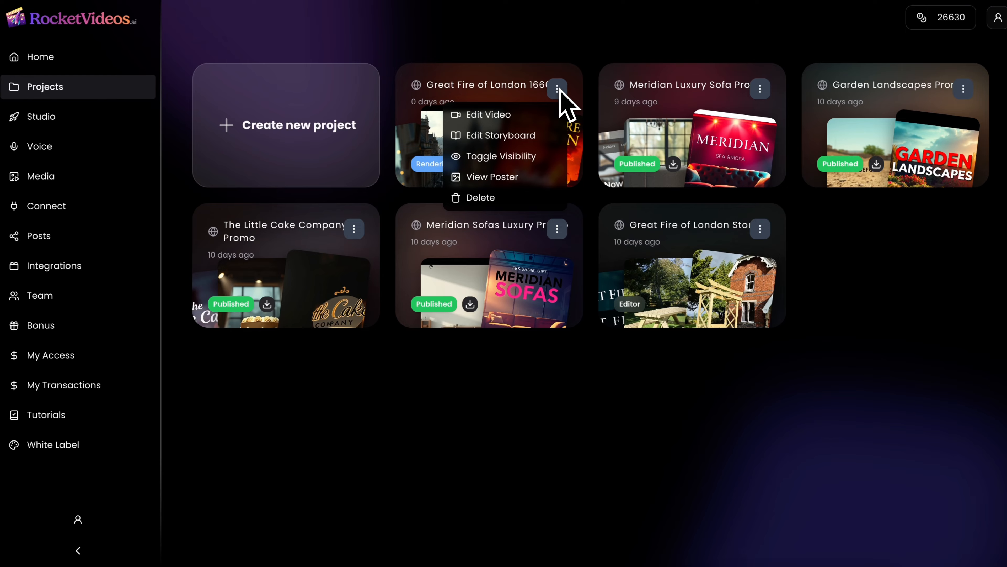
pyautogui.click(559, 92)
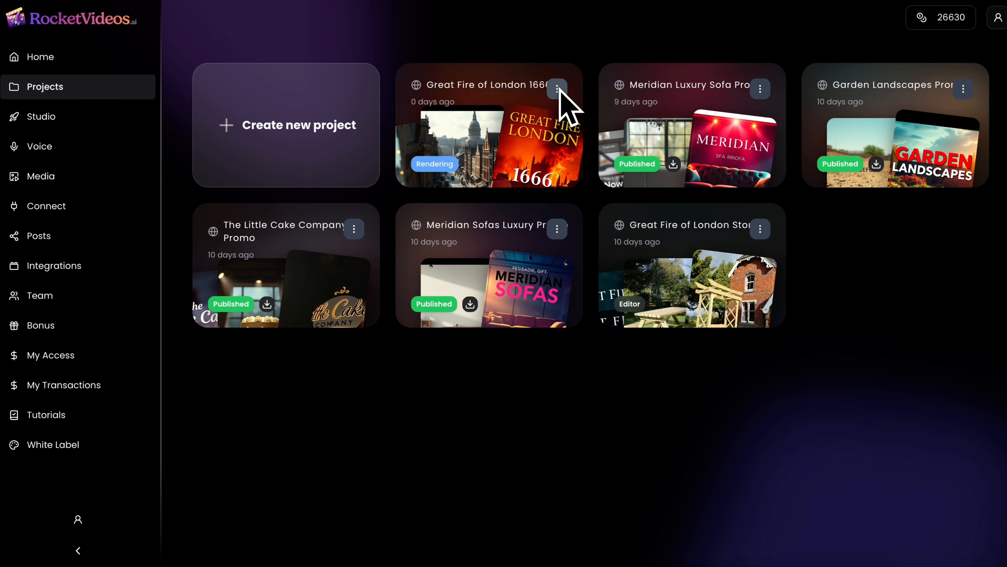